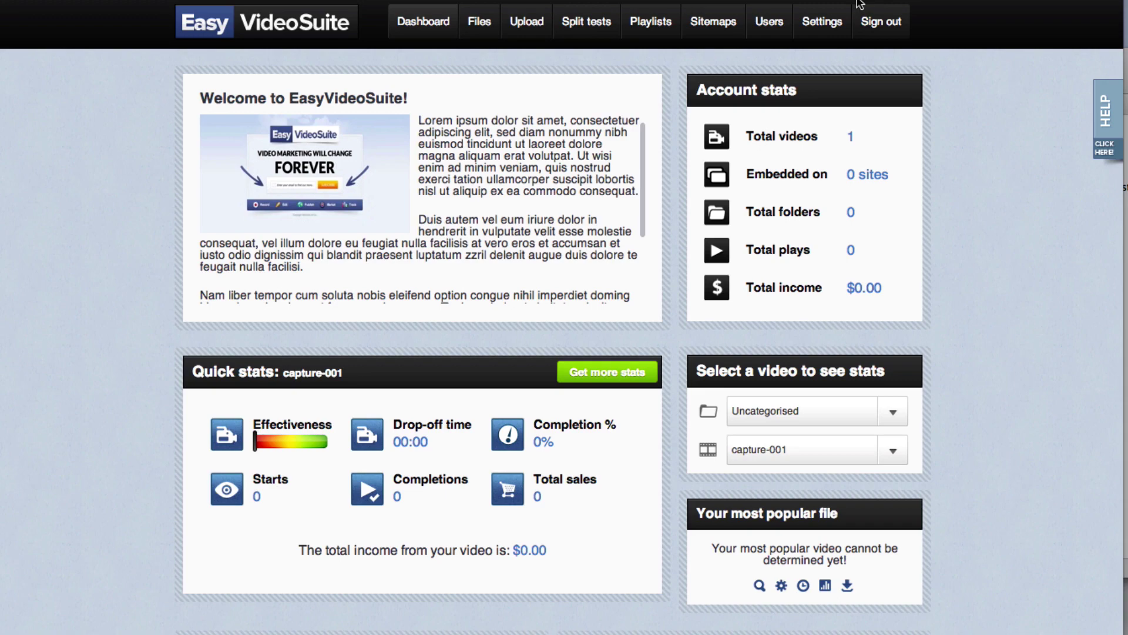
- Go to the Upload page from the top navigation bar
left_click(517, 27)
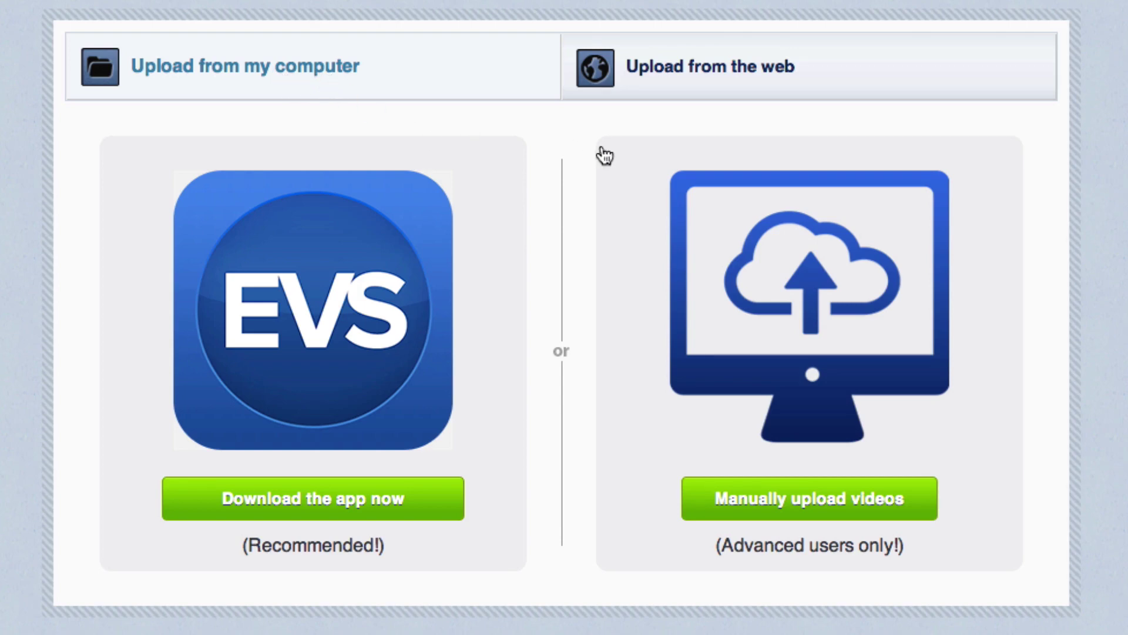
- Import YouTube video 6XjxD6LwrKU from the web by pasting its URL and confirming the import
left_click(703, 70)
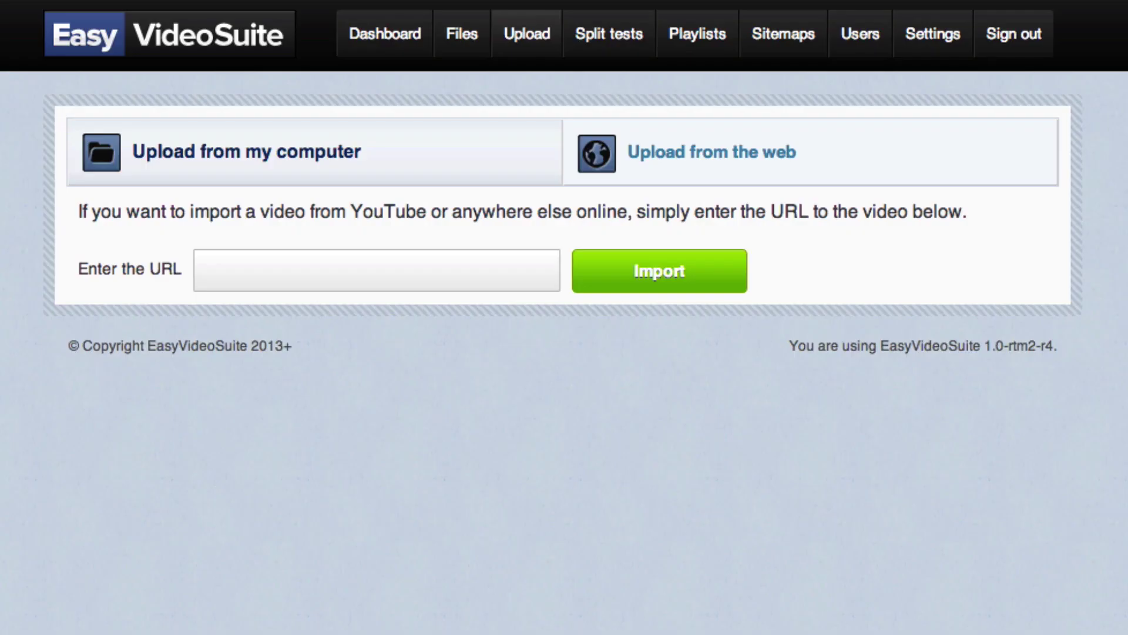
left_click(439, 281)
key("ctrl+v")
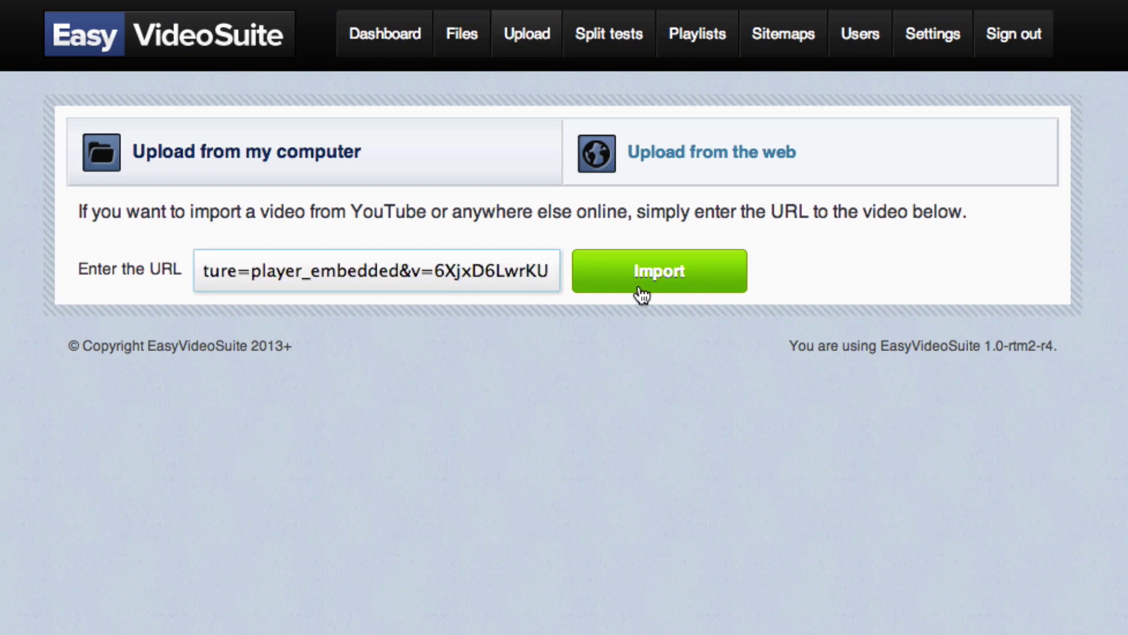
left_click(648, 288)
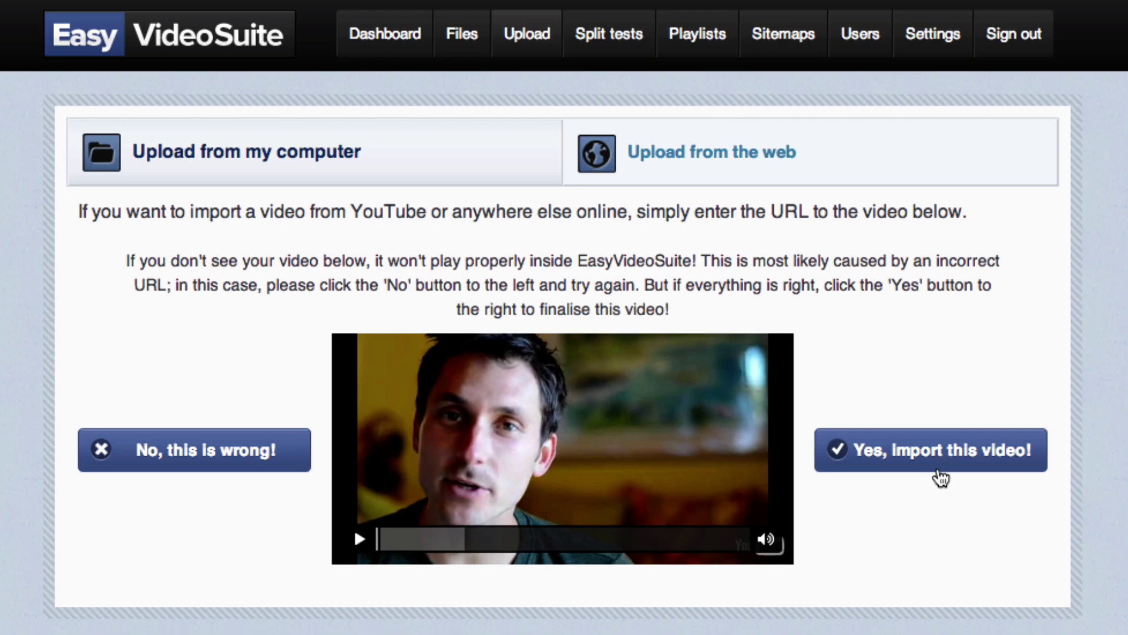
left_click(945, 452)
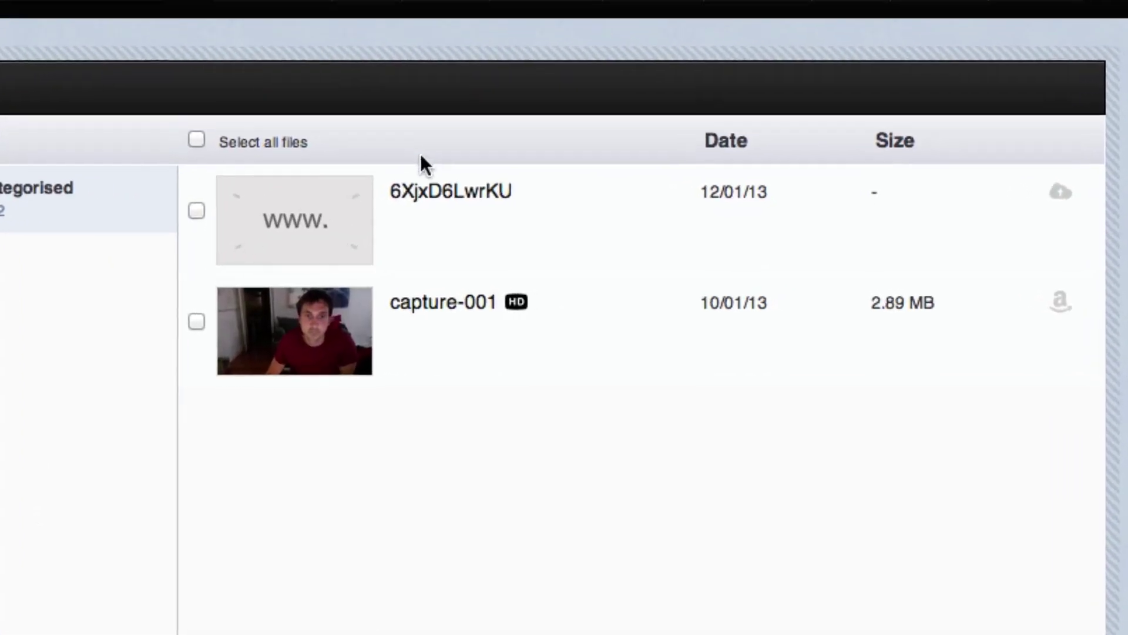
- Open Settings for video 6XjxD6LwrKU and choose the Default Profile
mouse_move(508, 221)
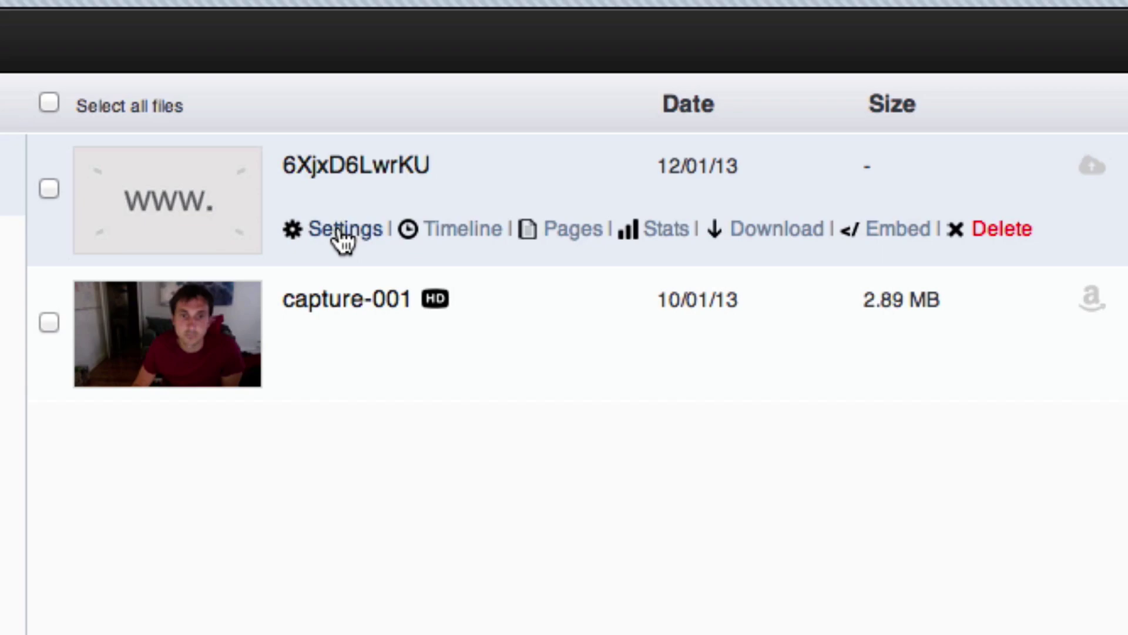
left_click(342, 230)
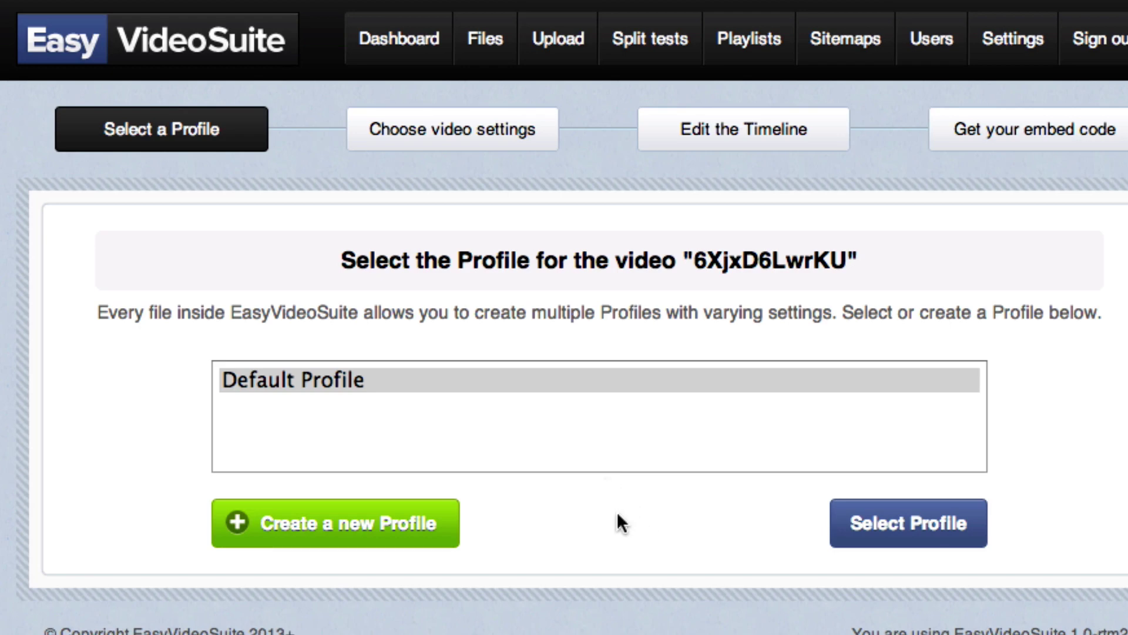
left_click(267, 382)
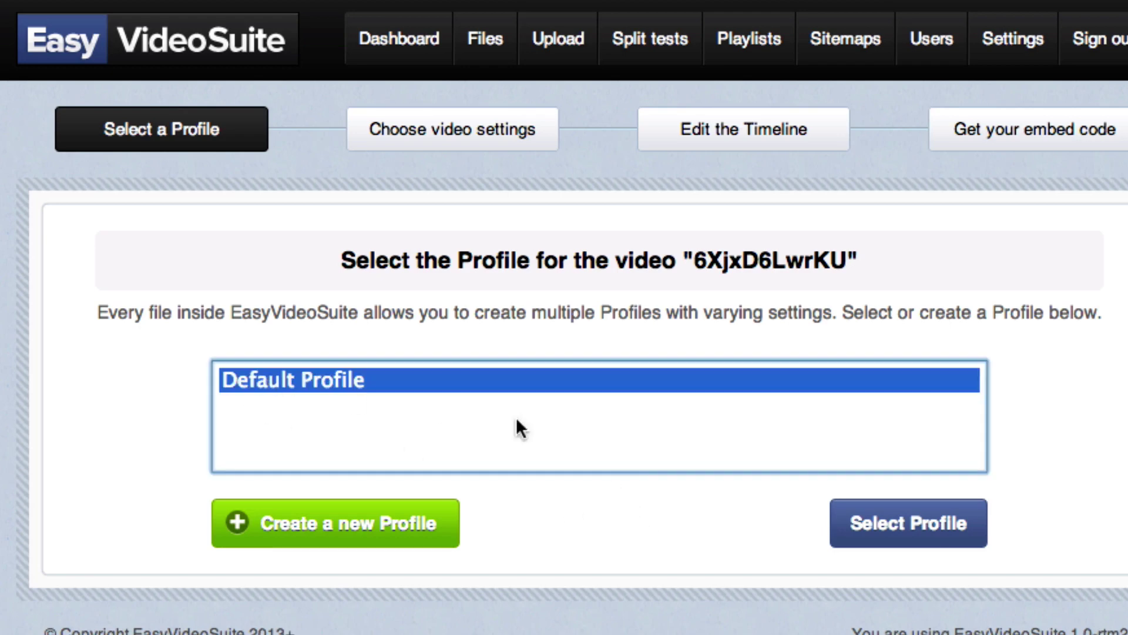
- Build the player at width 500 (500 × 282) with Auto-buffer and Auto-play set to YES
left_click(924, 537)
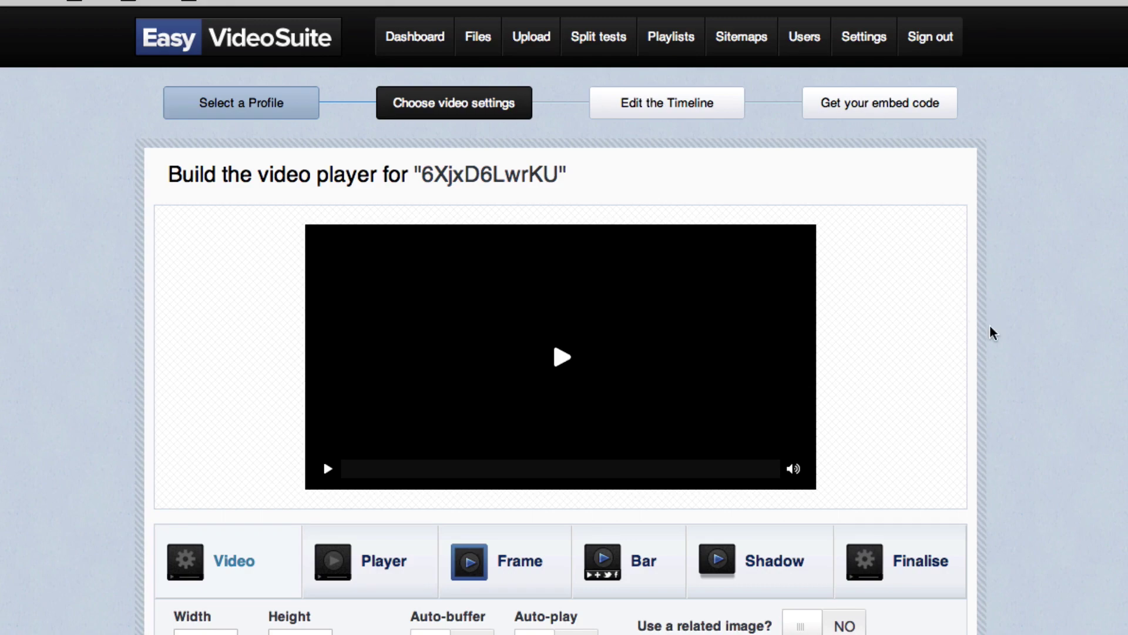
scroll(999, 332, "down", 3)
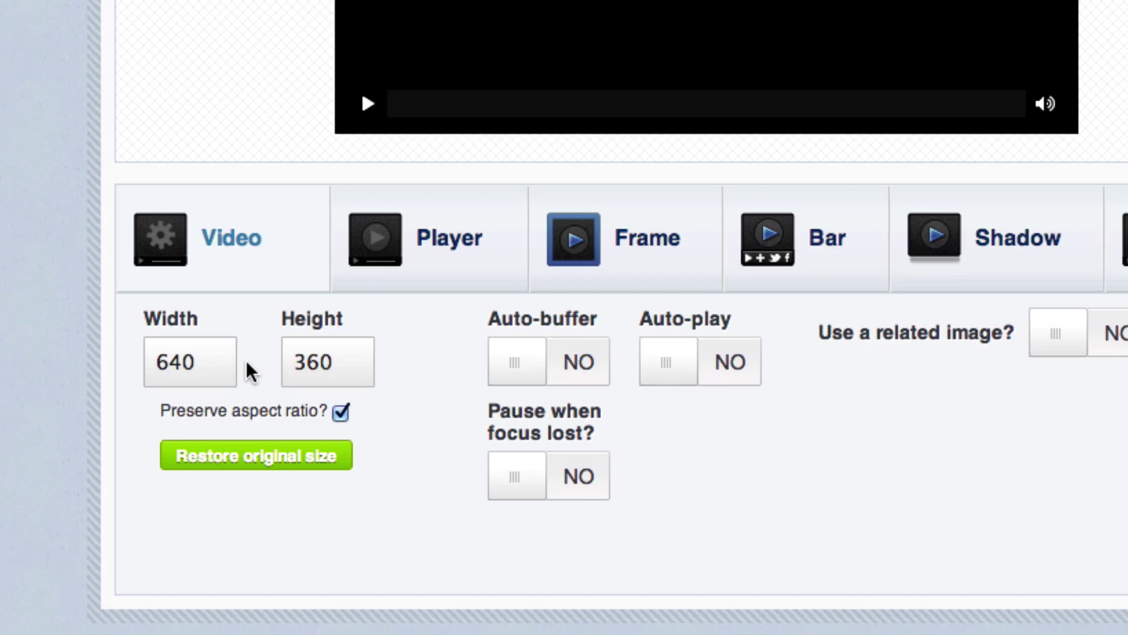
double_click(183, 361)
type("500")
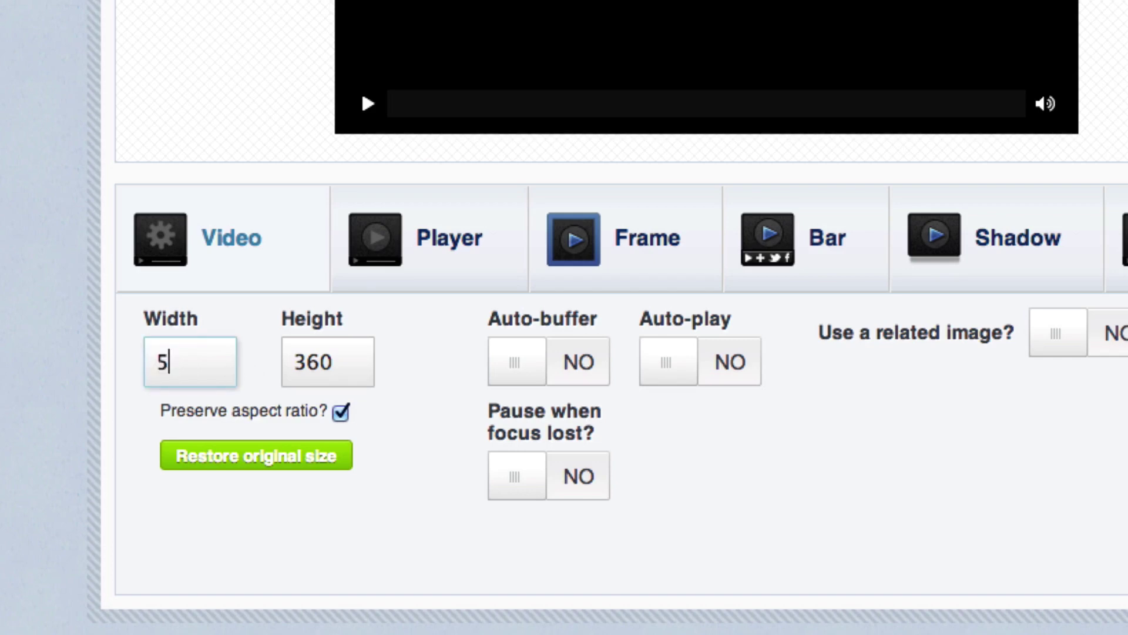
left_click(420, 385)
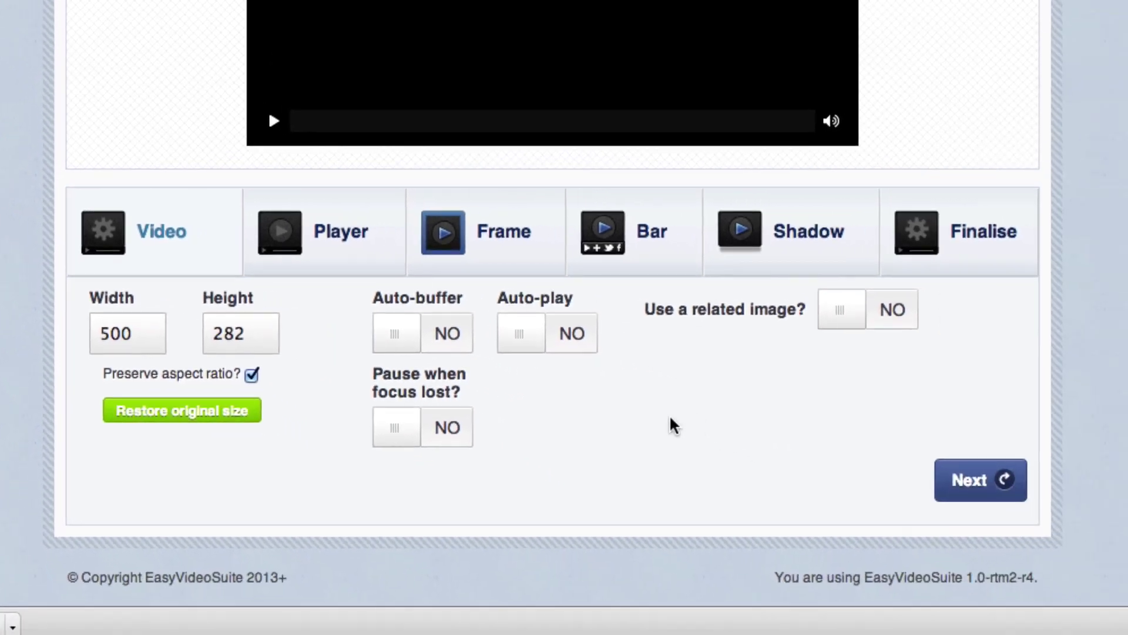
left_click(404, 351)
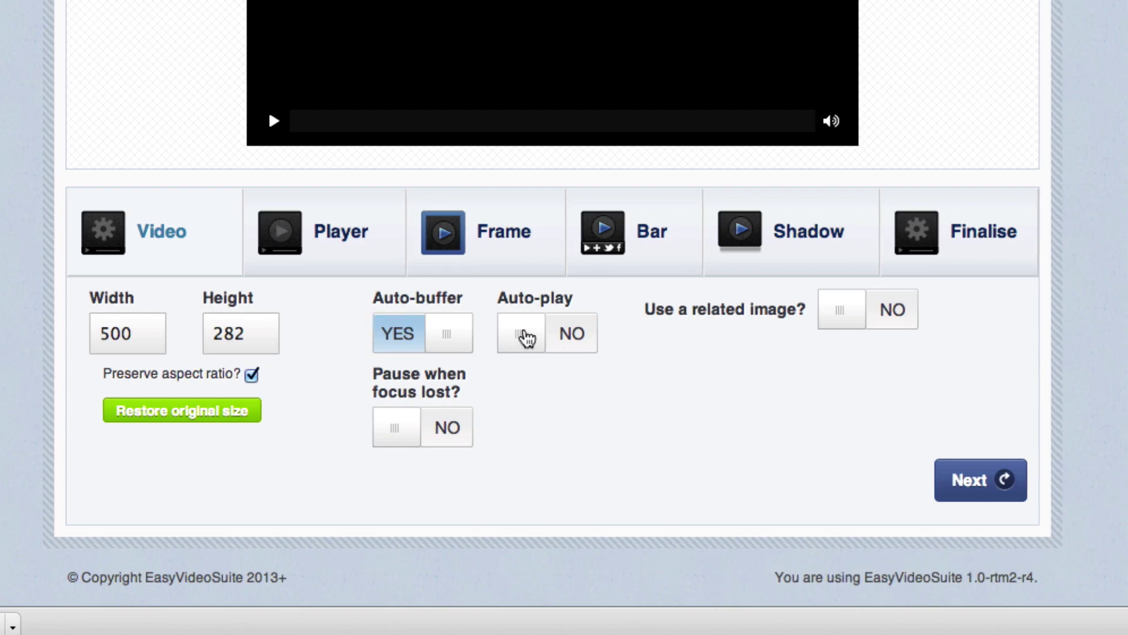
left_click(523, 340)
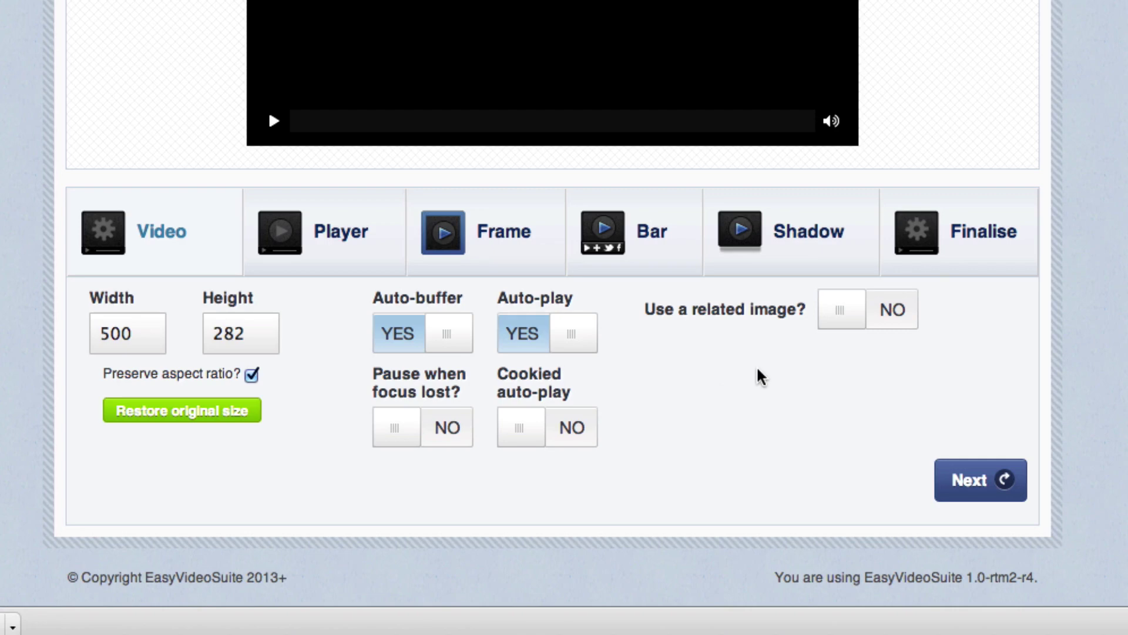
- On the Player tab, set the player entrance to Bounce in from left
left_click(1004, 472)
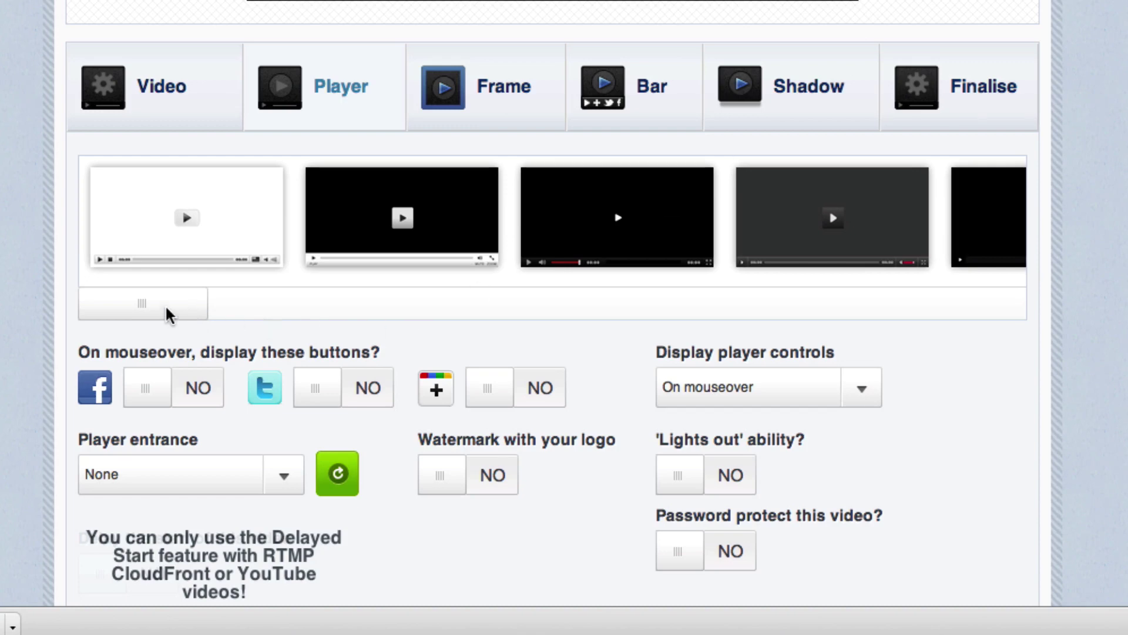
left_click_drag(166, 314, 355, 317)
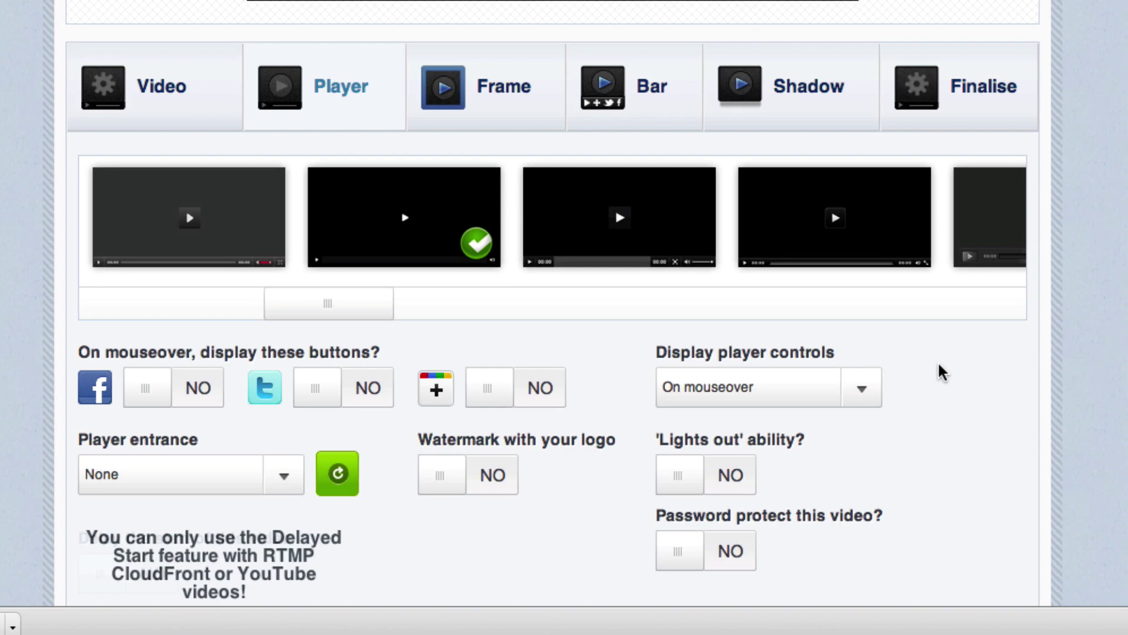
scroll(942, 374, "down", 2)
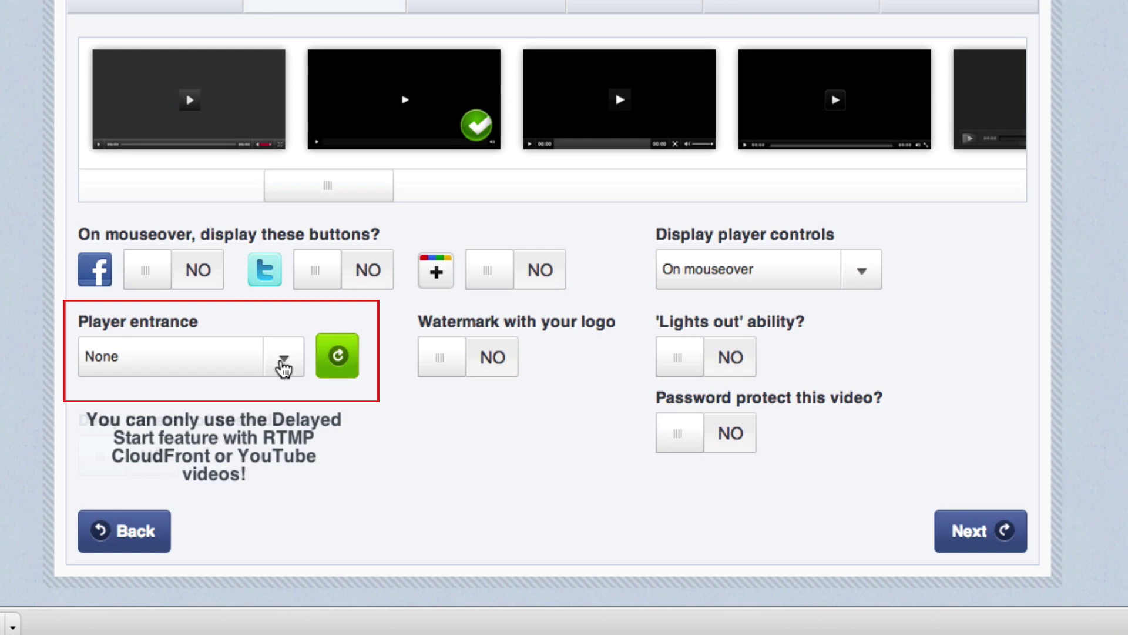
left_click(284, 368)
scroll(284, 370, "down", 1)
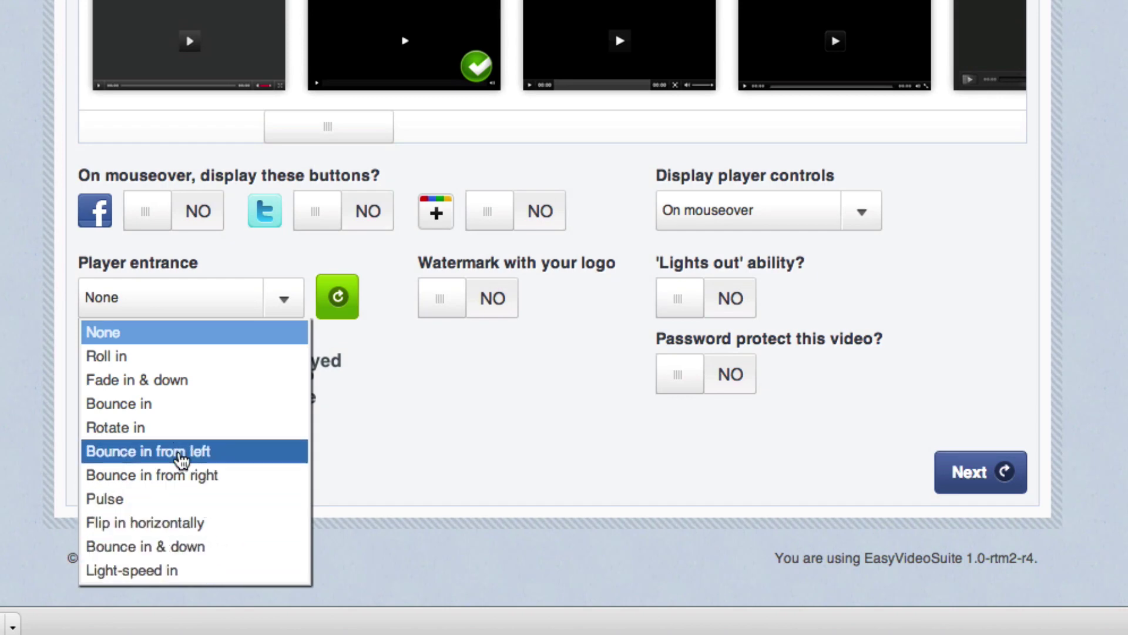
left_click(182, 462)
scroll(429, 237, "up", 5)
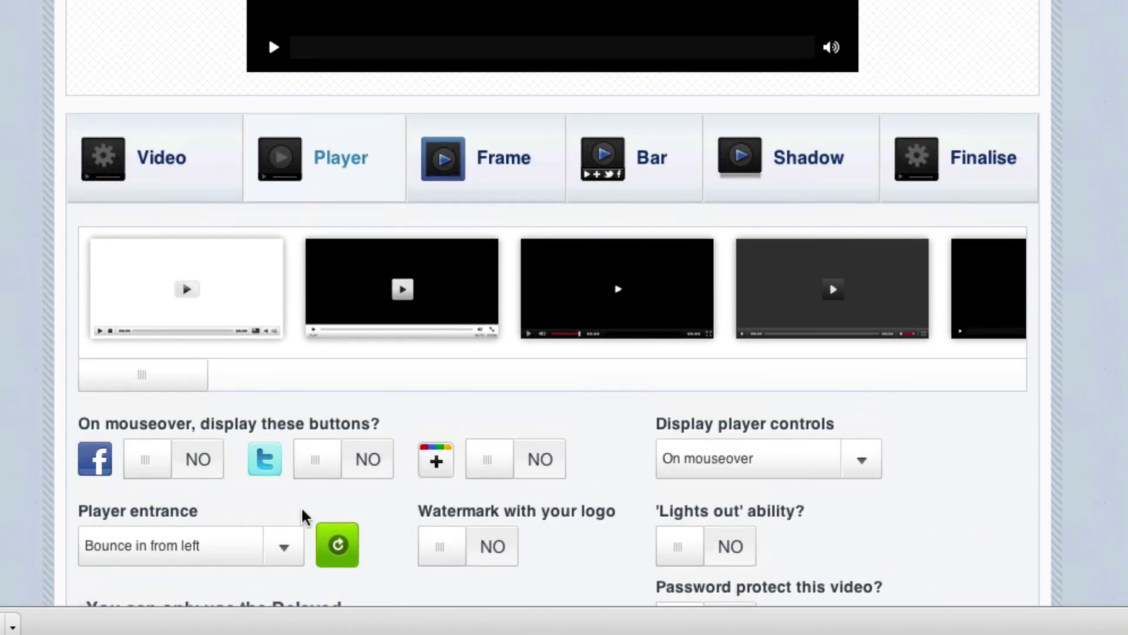
left_click(337, 544)
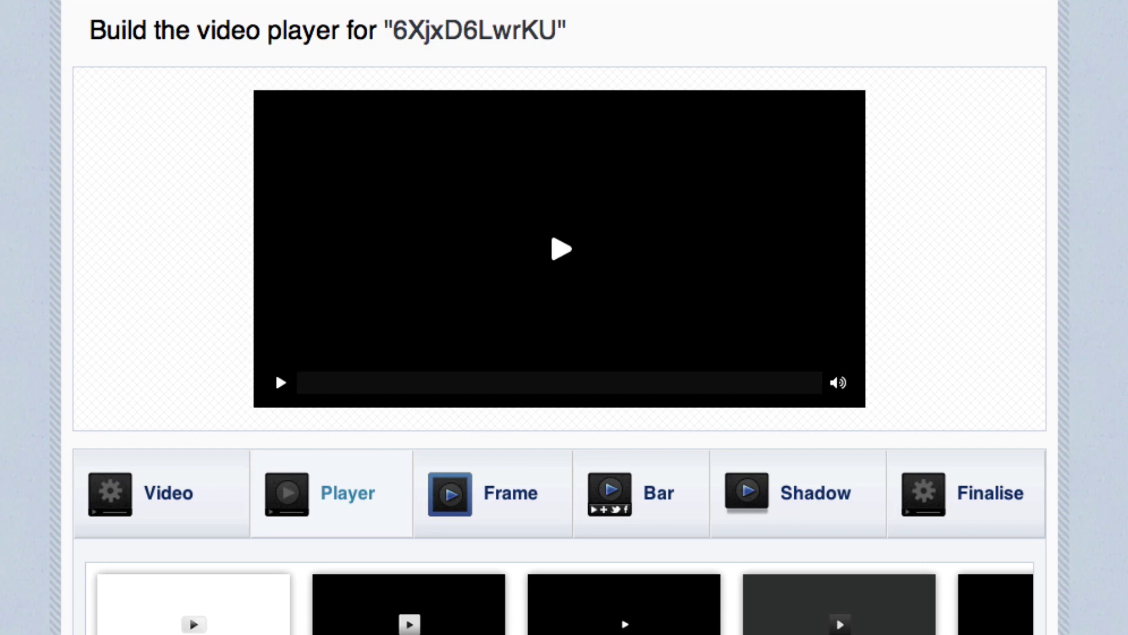
scroll(559, 365, "down", 3)
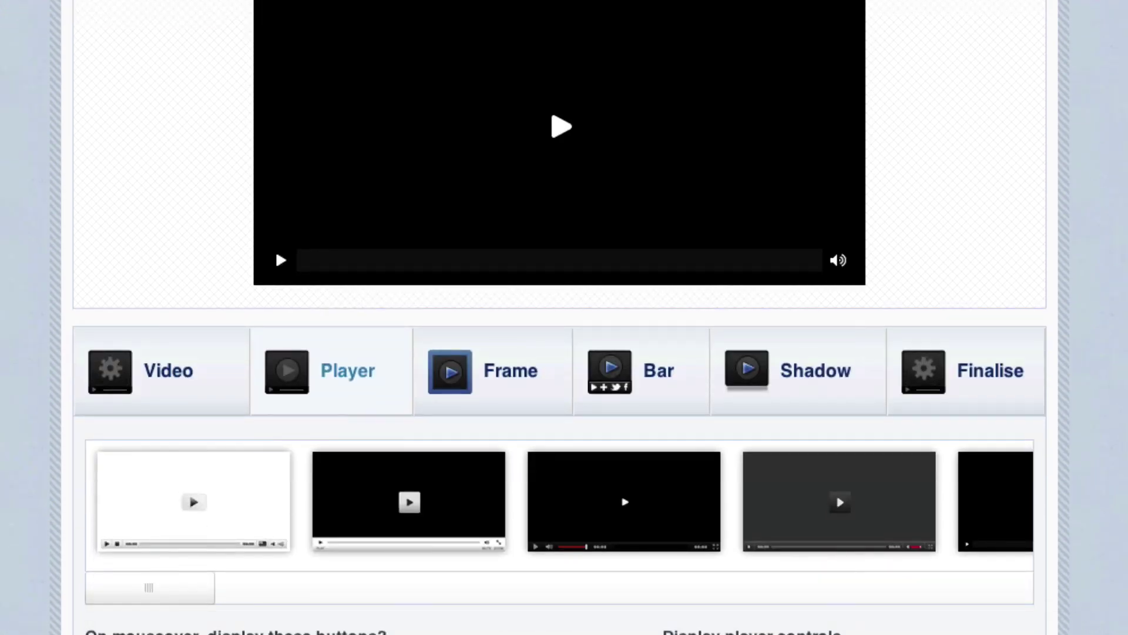
scroll(950, 279, "down", 9)
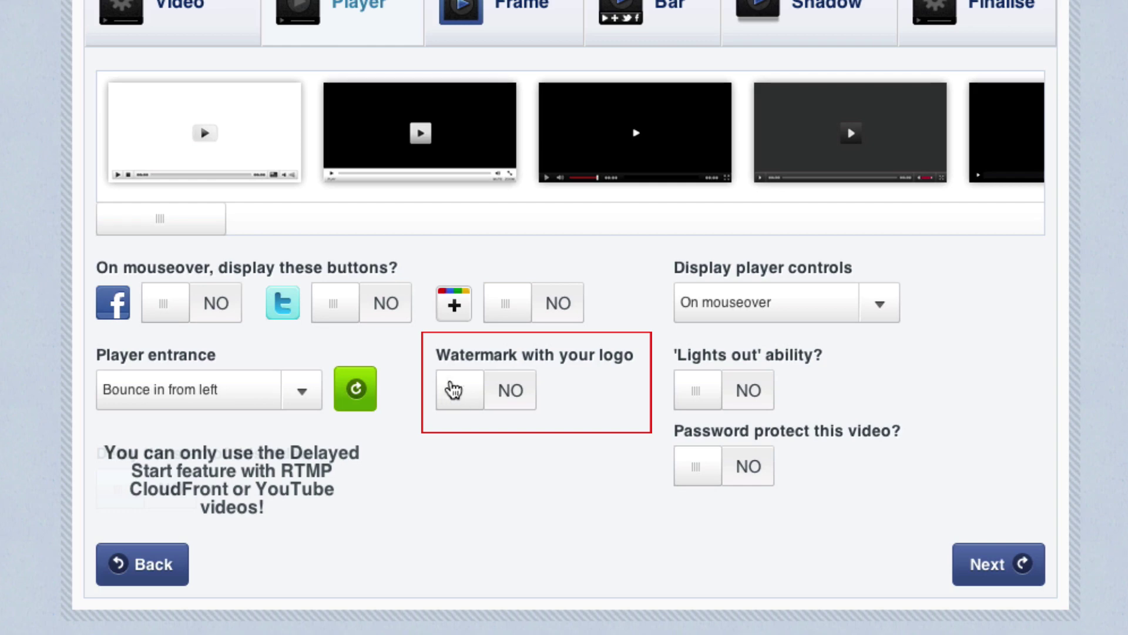
left_click(880, 305)
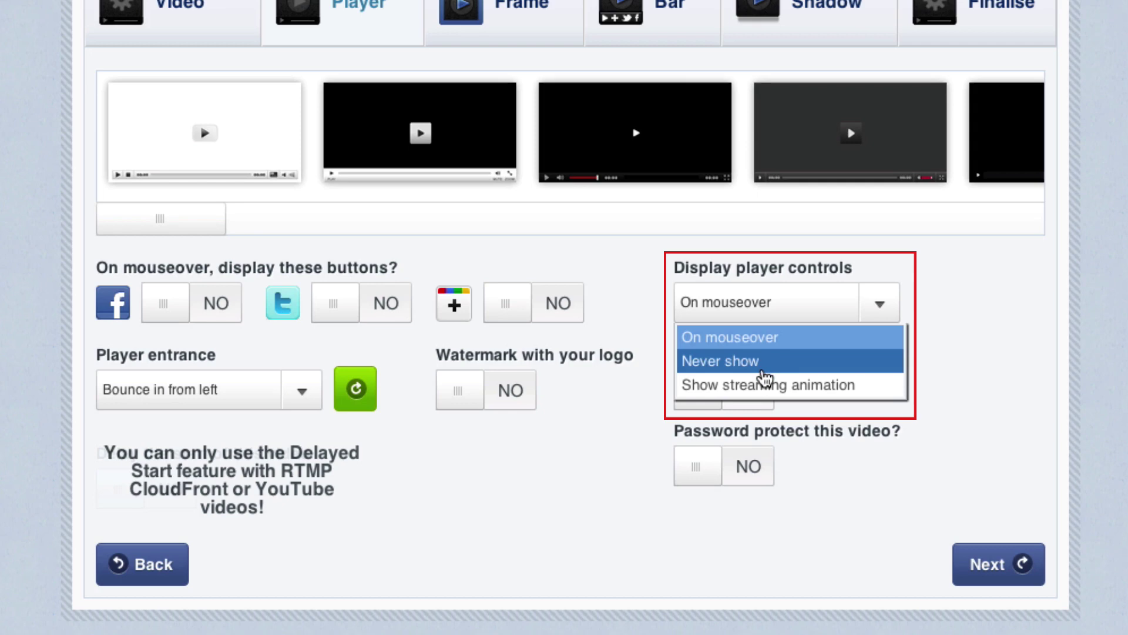
left_click(962, 291)
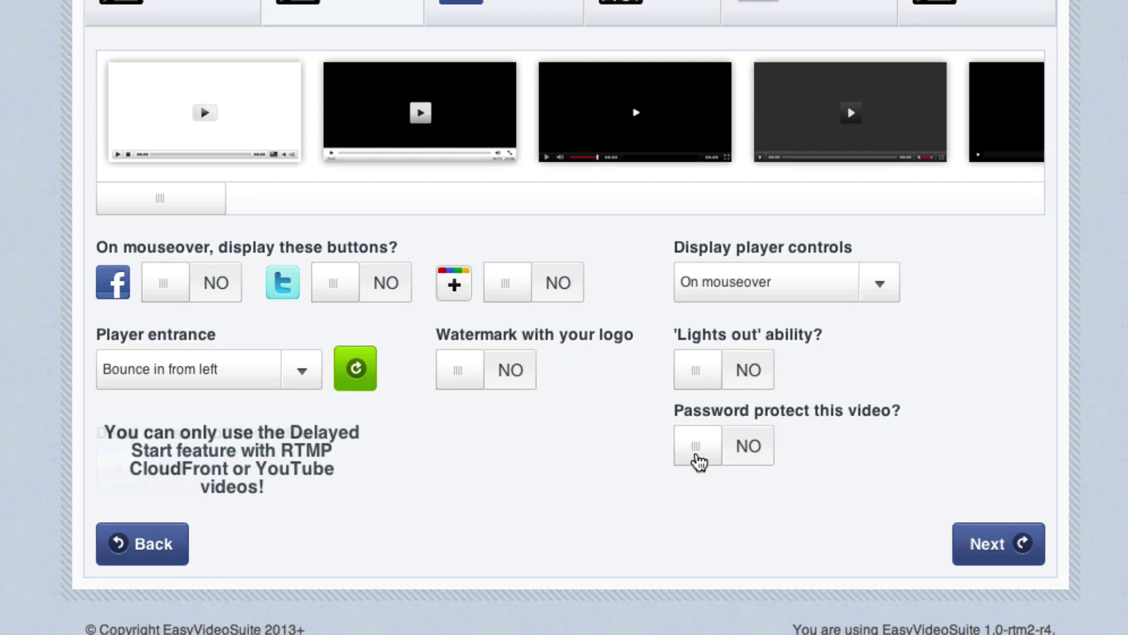
left_click(695, 476)
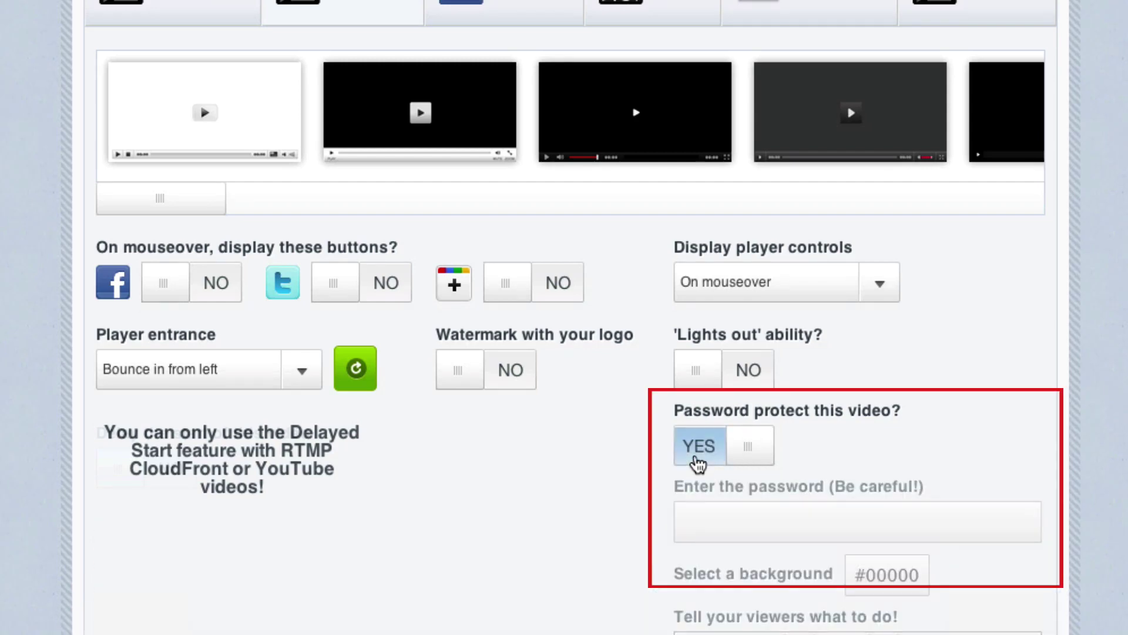
left_click(764, 446)
scroll(873, 441, "down", 3)
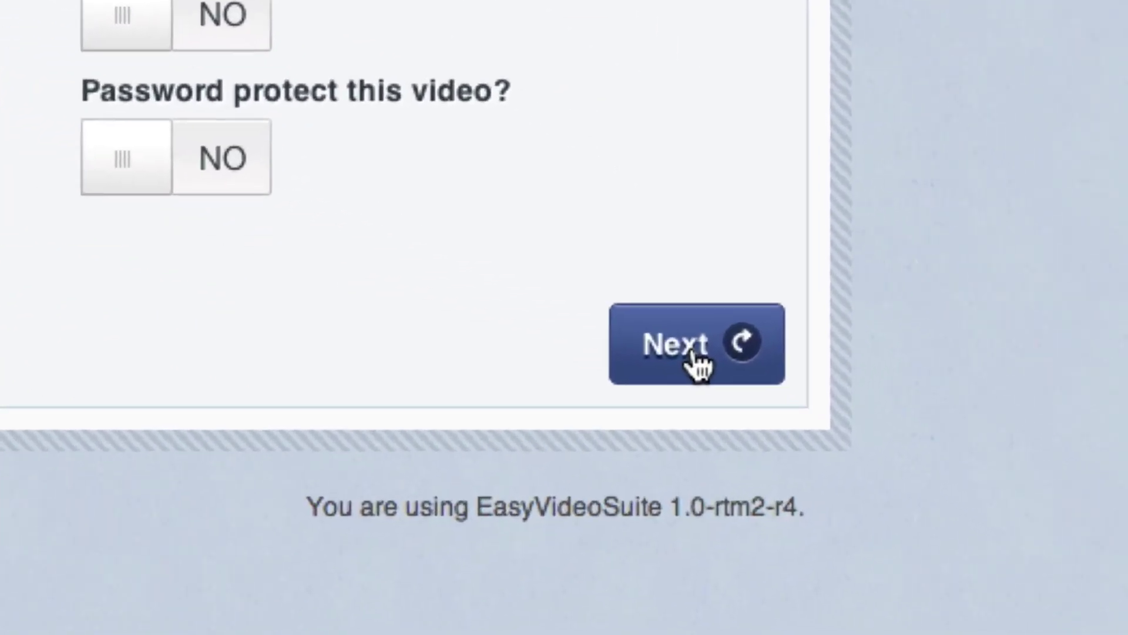
- Frame the video in the iMac monitor after previewing tablet and phone frames
left_click(696, 353)
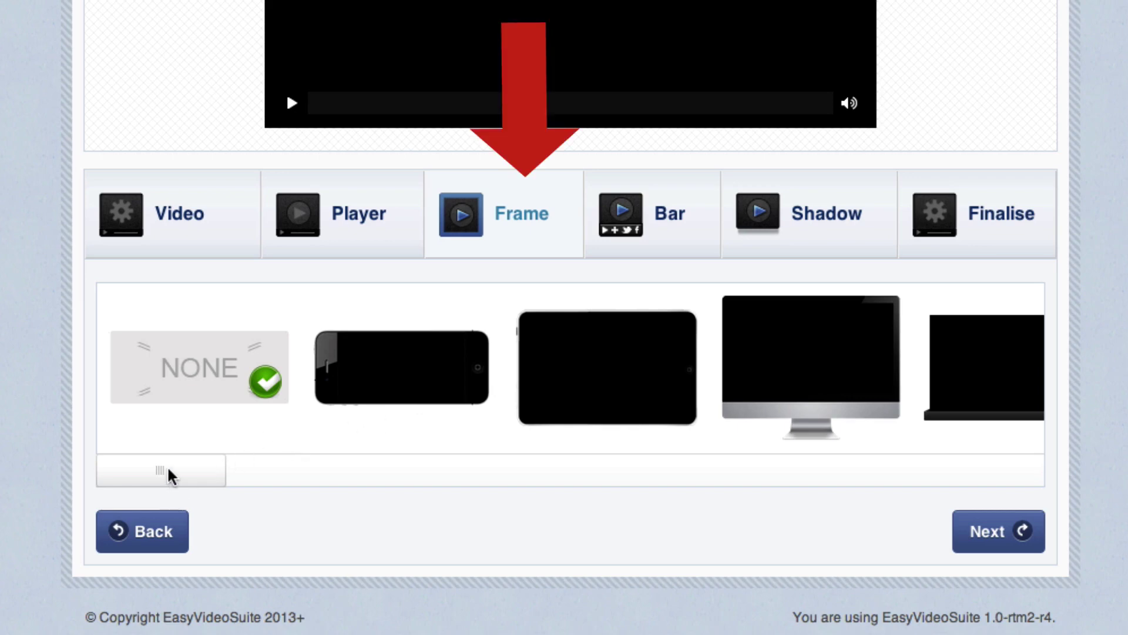
left_click_drag(169, 473, 313, 475)
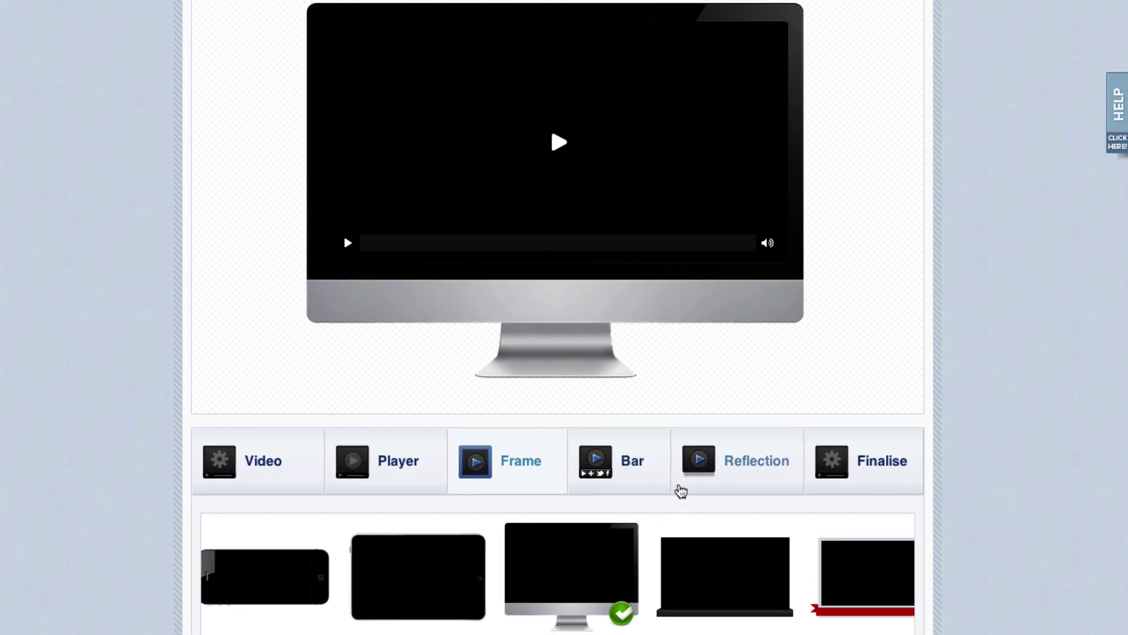
left_click(406, 587)
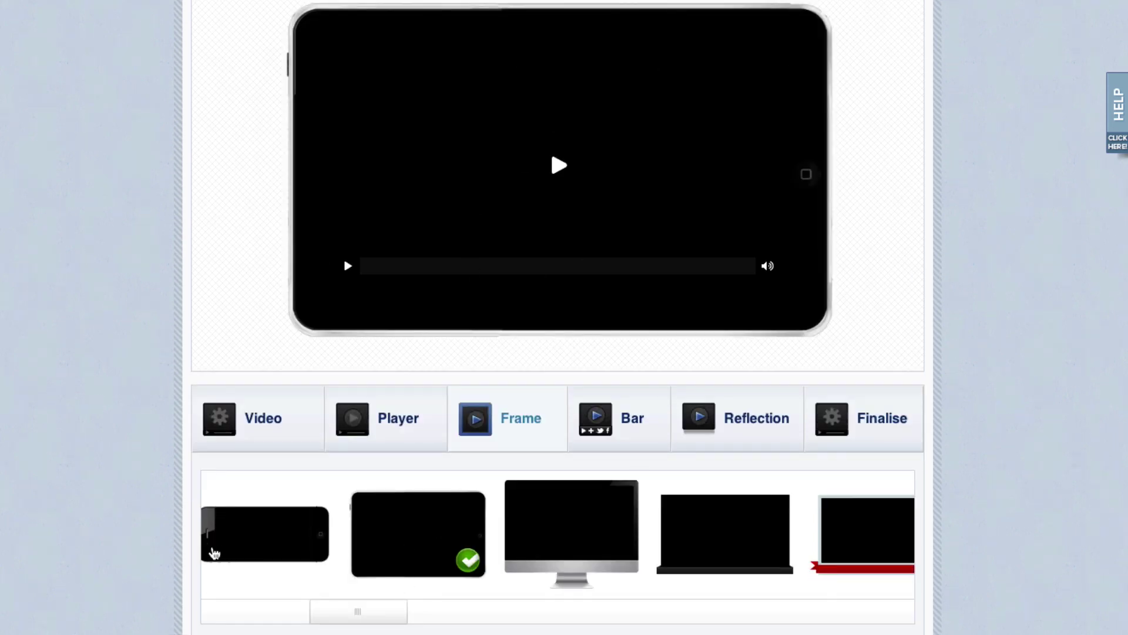
left_click(212, 550)
left_click(553, 468)
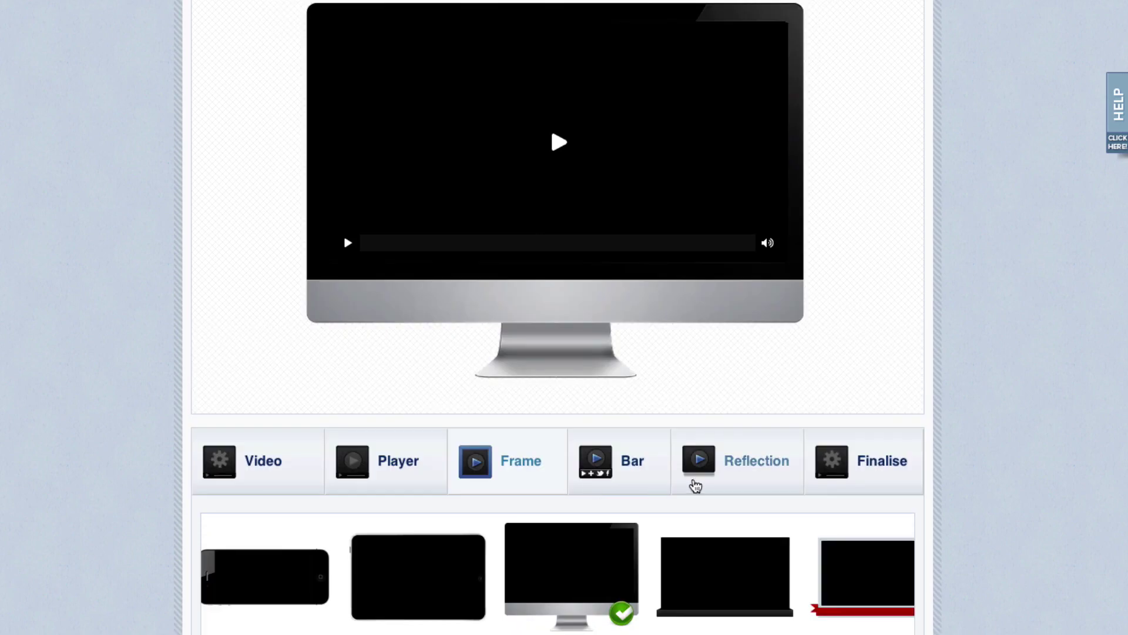
scroll(692, 489, "down", 1)
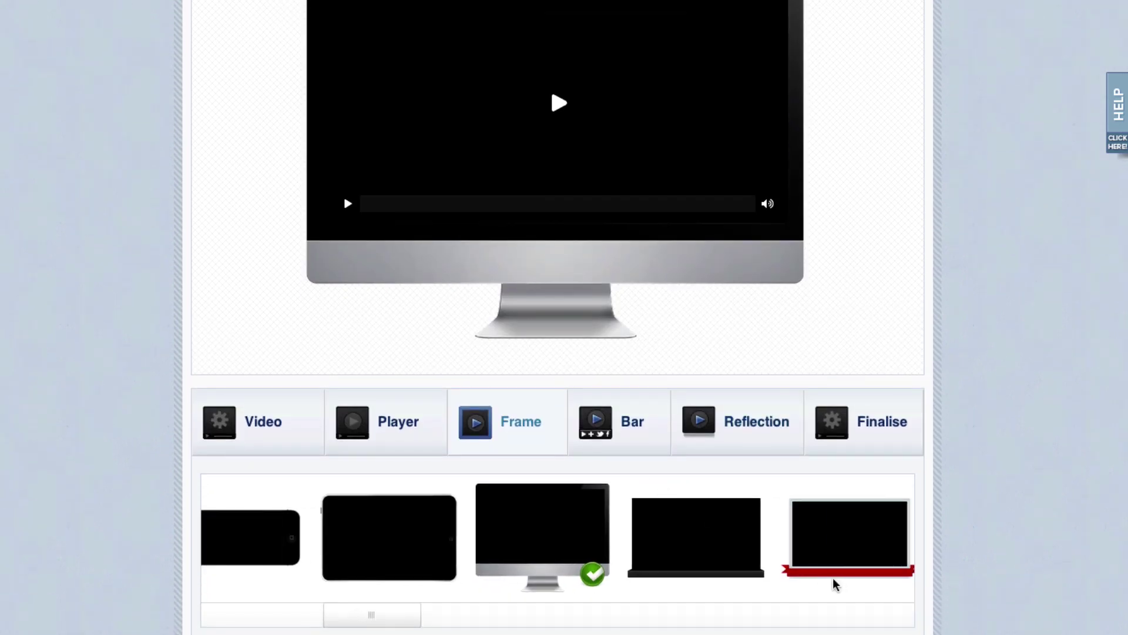
left_click(632, 421)
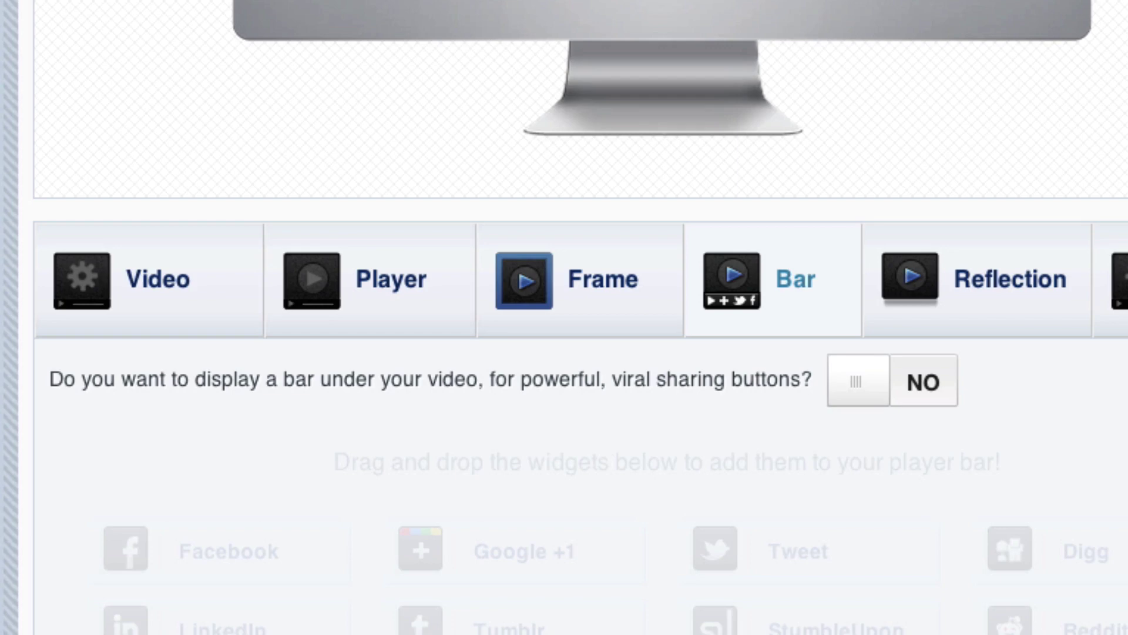
scroll(1088, 118, "up", 5)
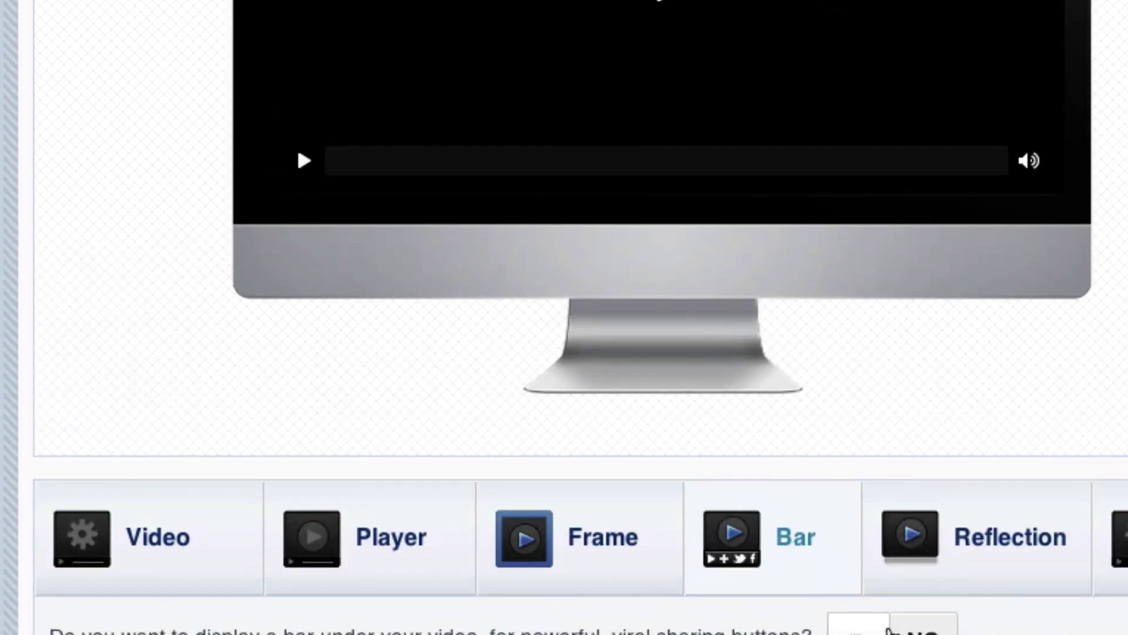
left_click(889, 631)
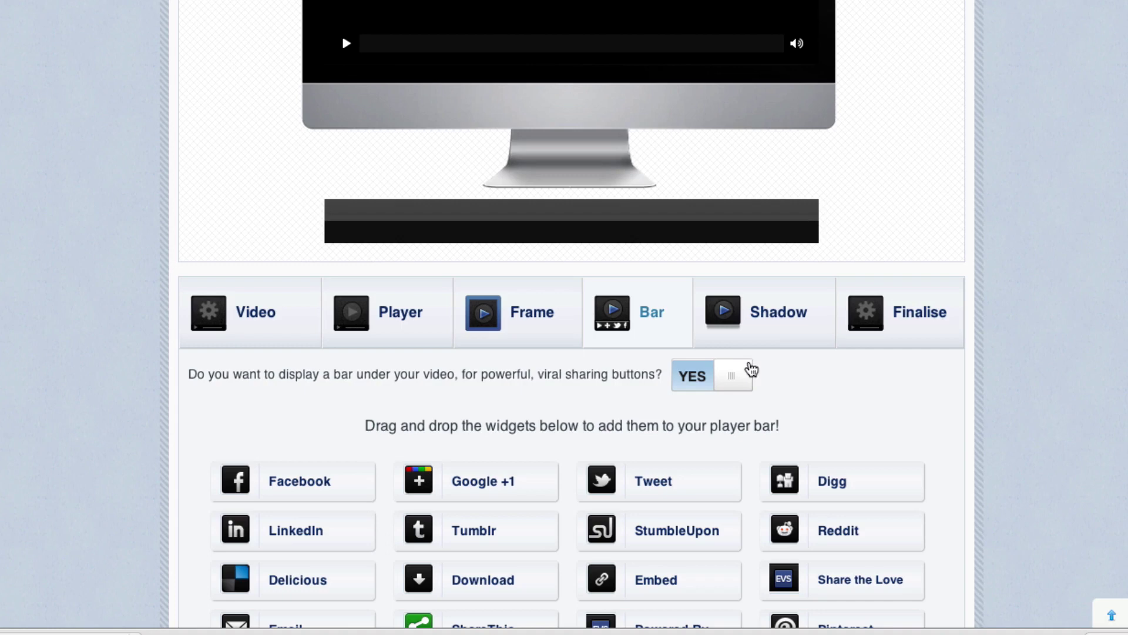
scroll(635, 458, "down", 2)
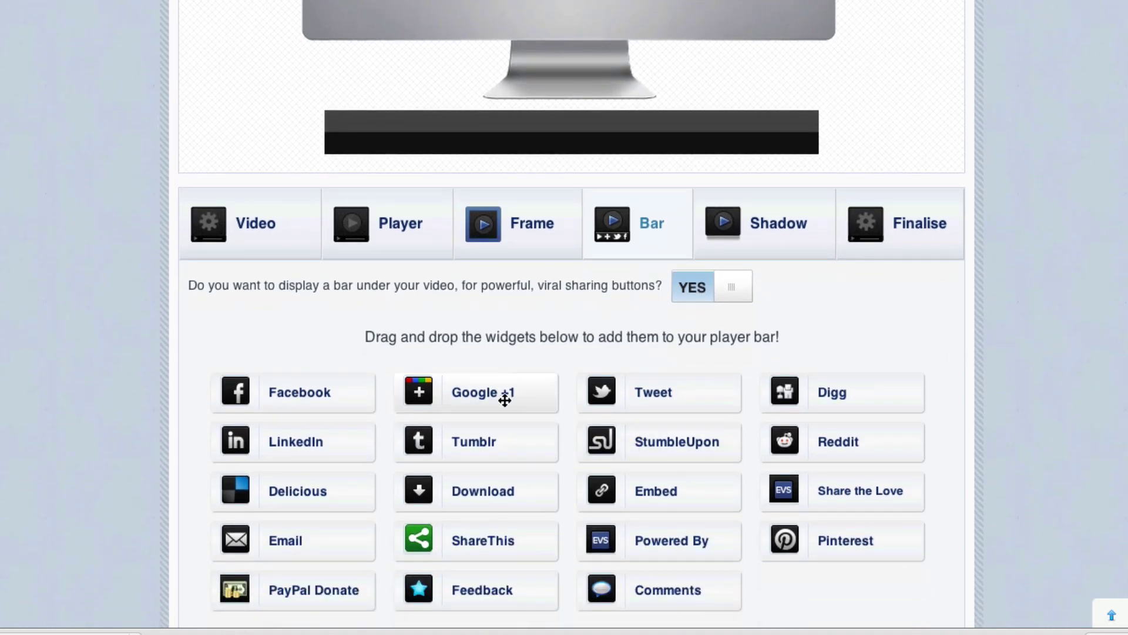
left_click_drag(302, 393, 391, 137)
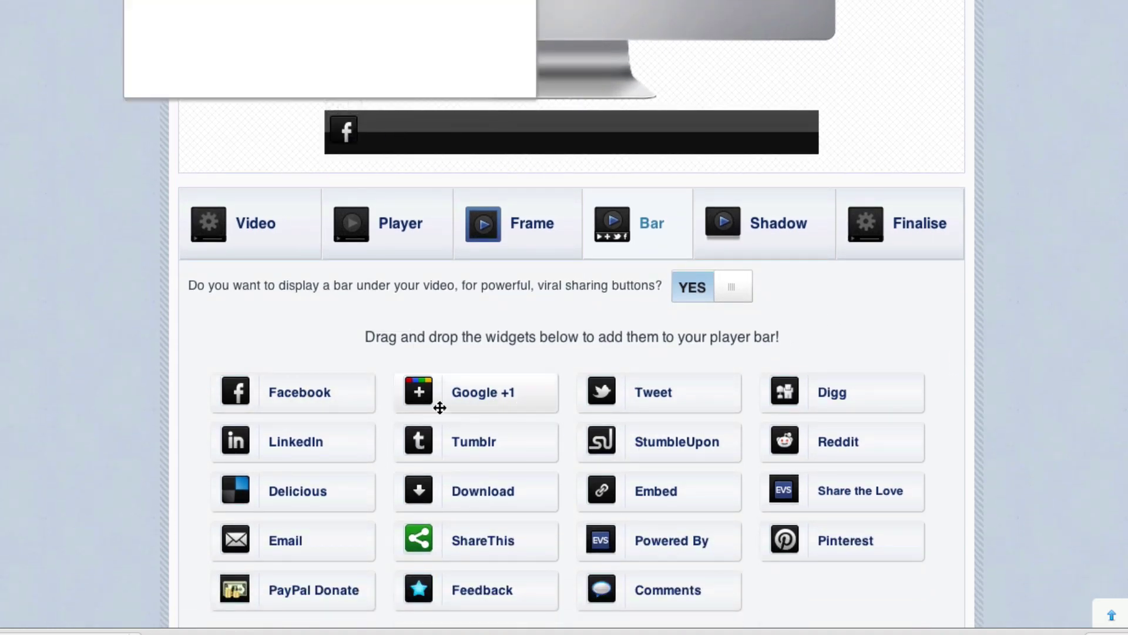
scroll(348, 67, "up", 2)
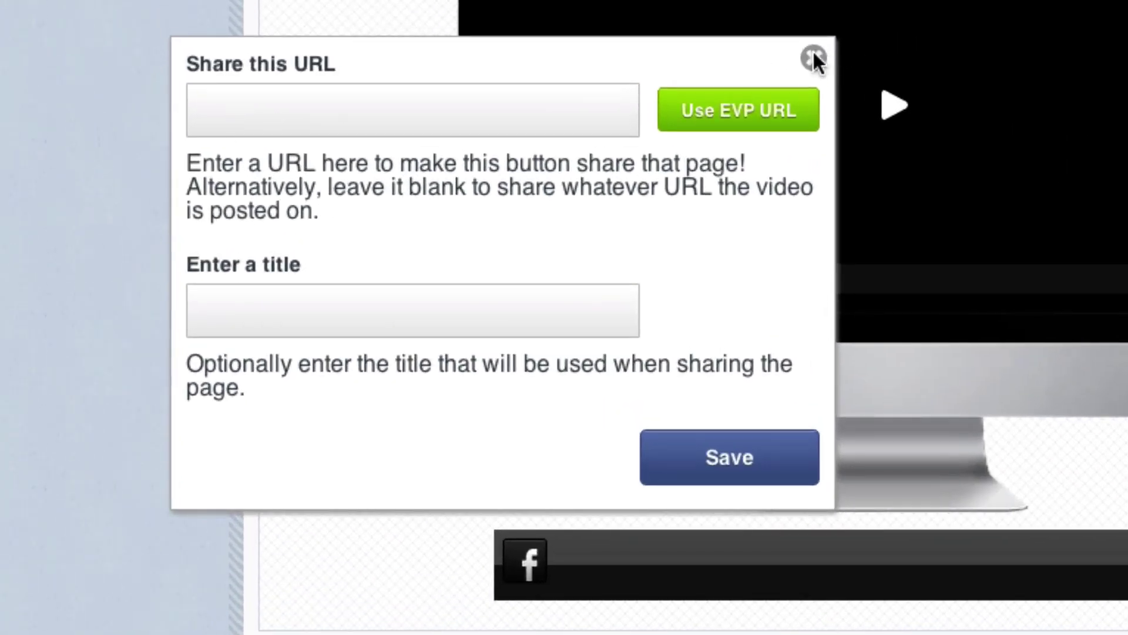
left_click(813, 54)
left_click_drag(571, 511, 514, 283)
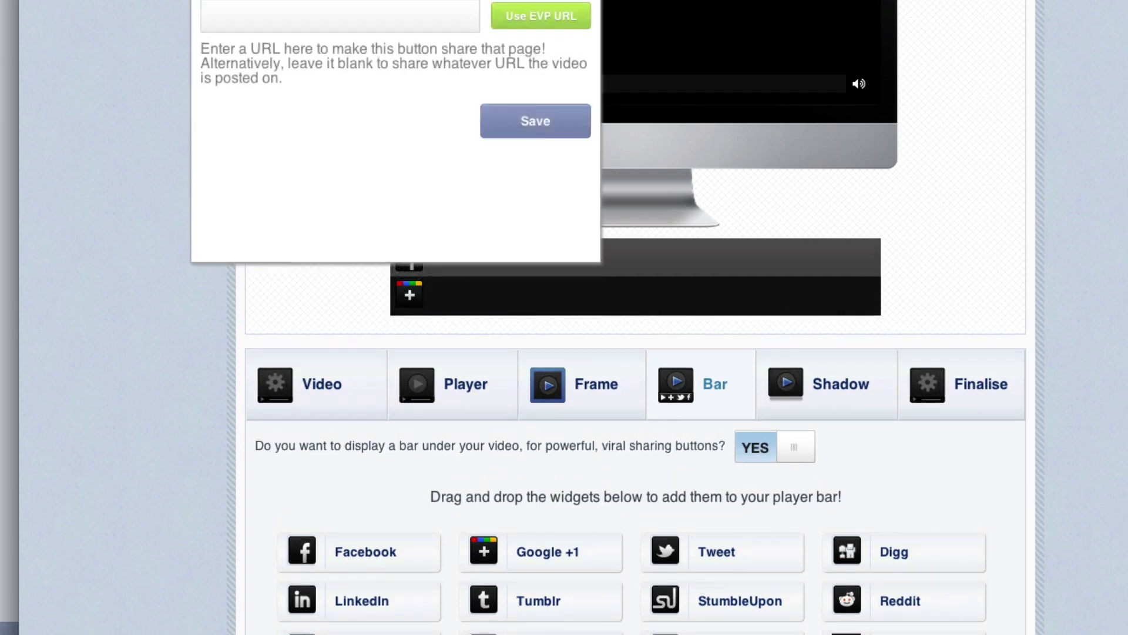
left_click(535, 122)
left_click_drag(409, 295, 464, 259)
left_click_drag(724, 521, 500, 256)
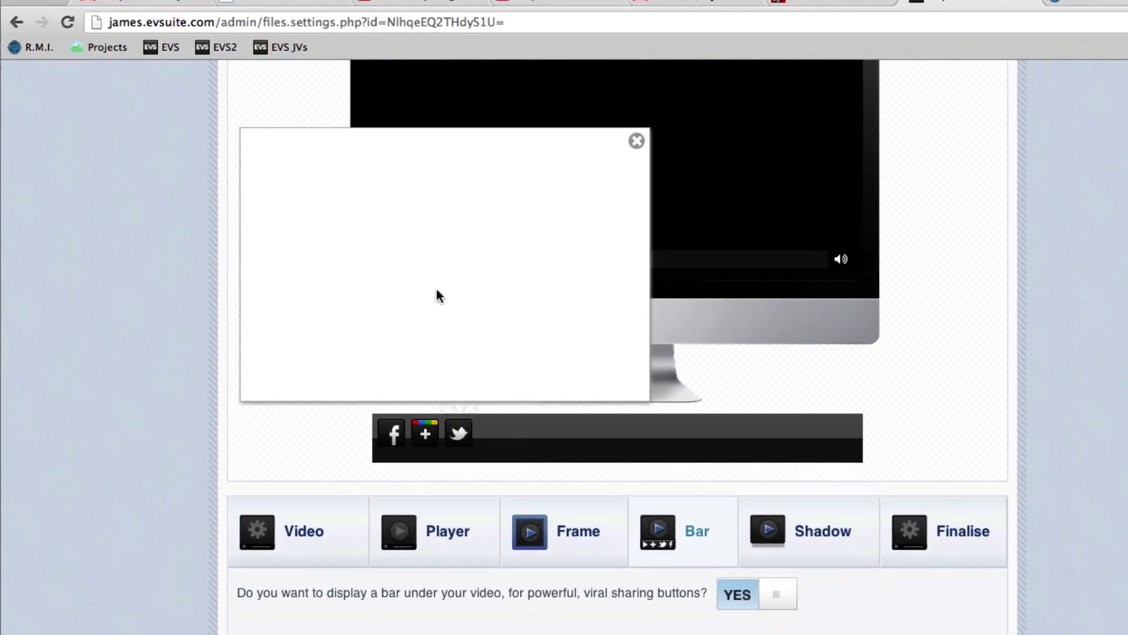
left_click(310, 295)
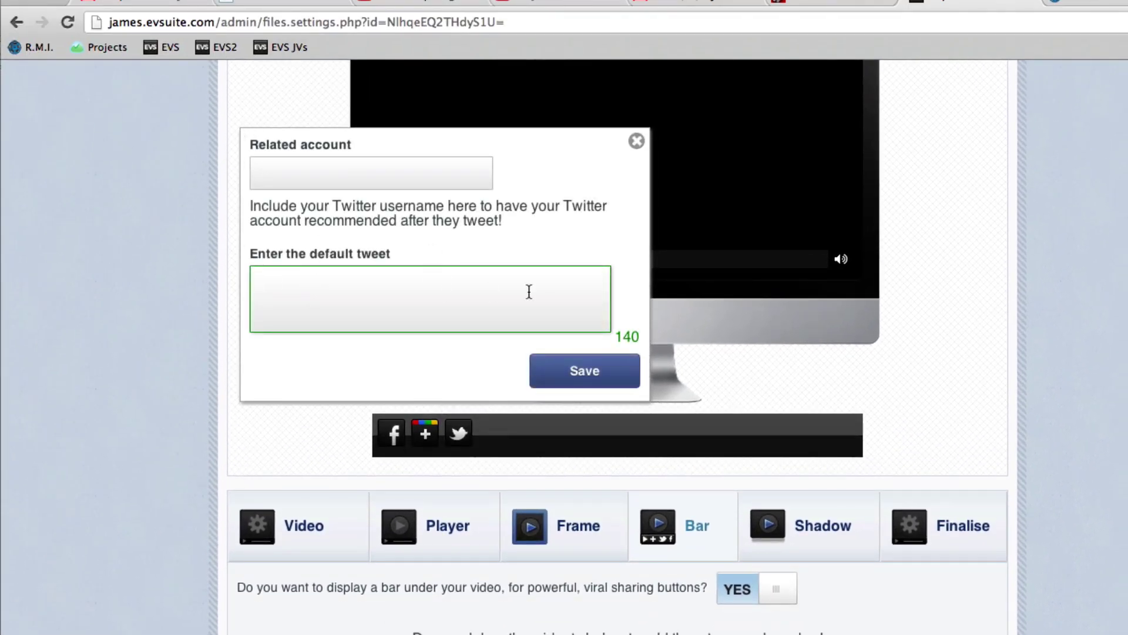
left_click(636, 142)
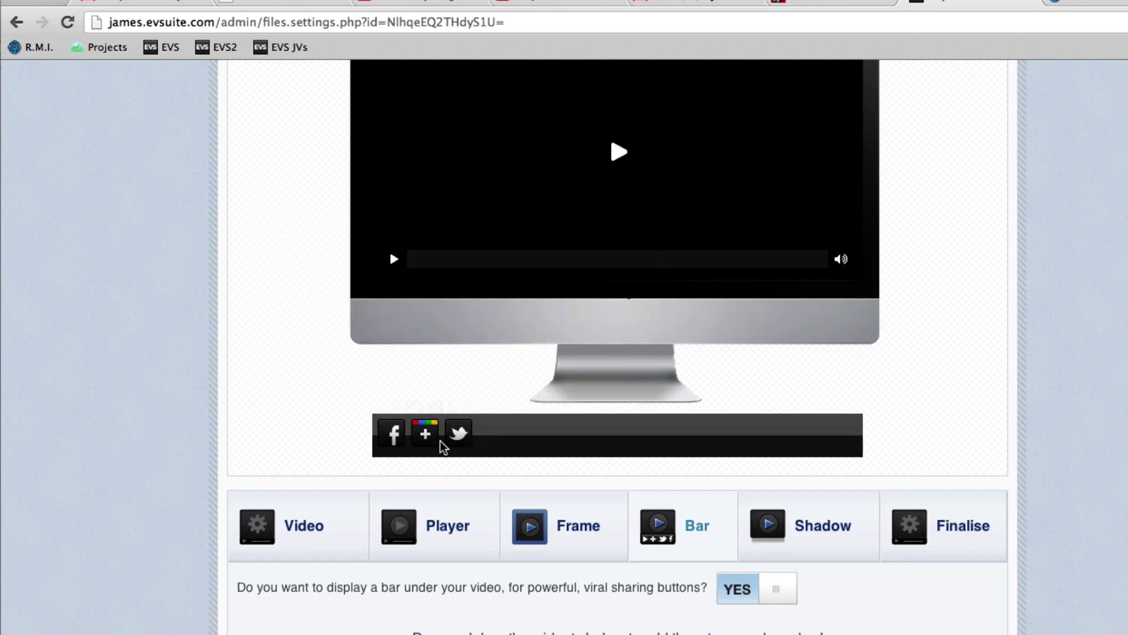
left_click(467, 407)
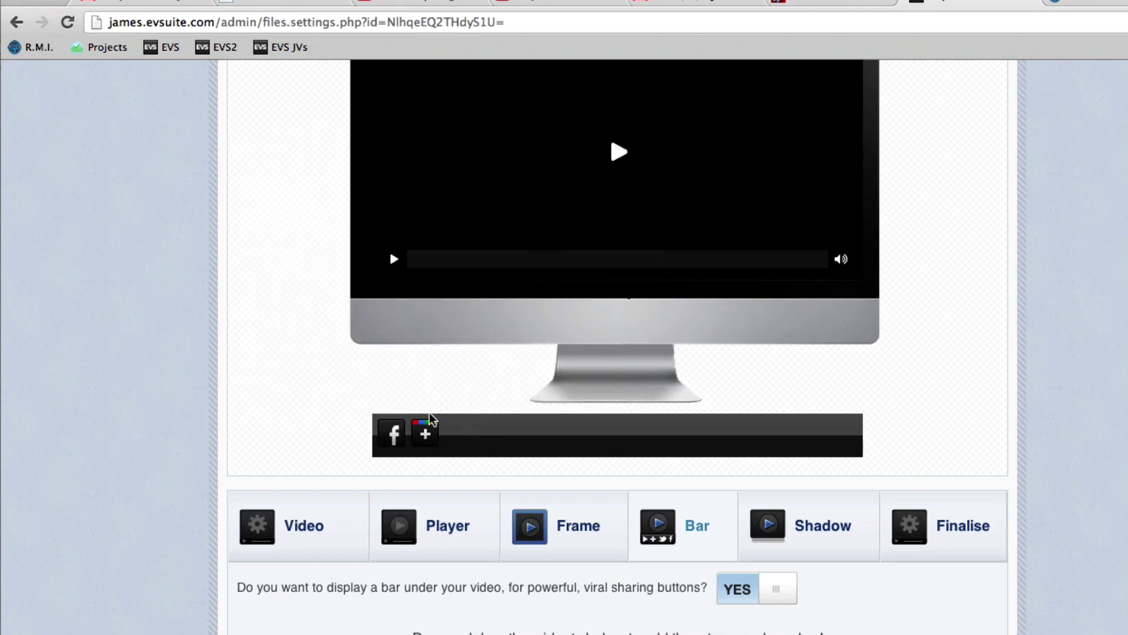
left_click(433, 407)
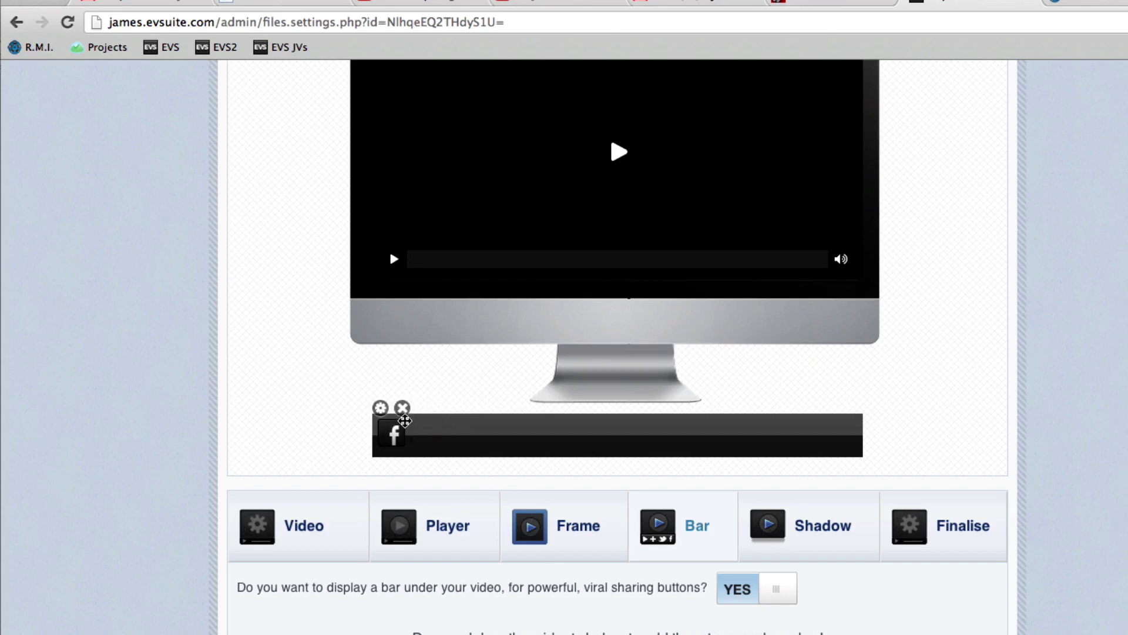
left_click(402, 408)
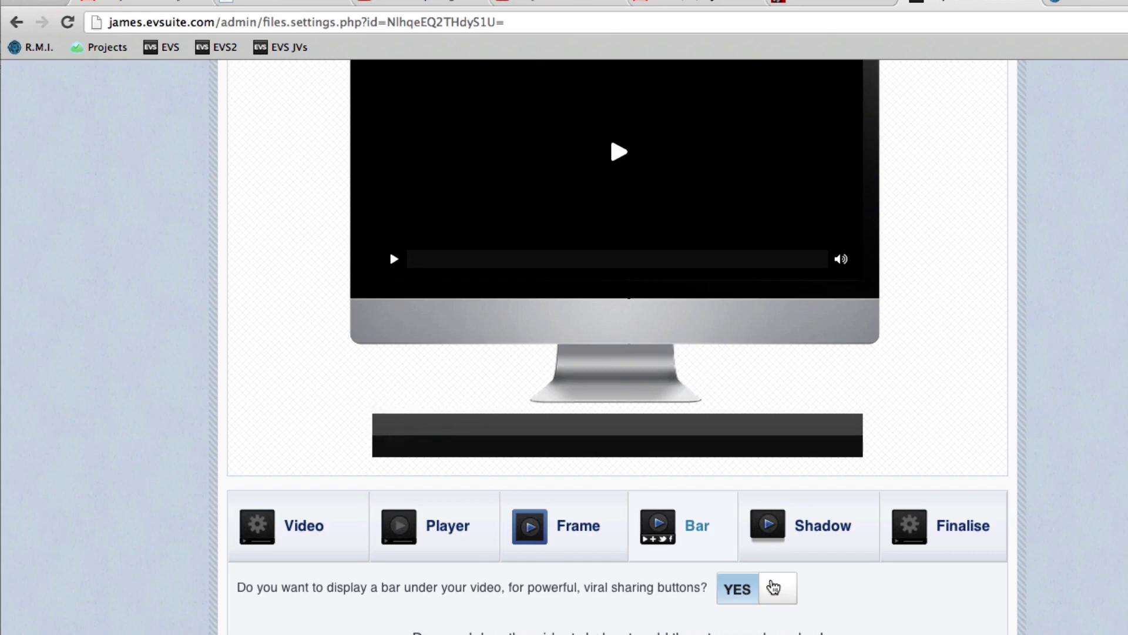
left_click(773, 587)
scroll(843, 573, "down", 6)
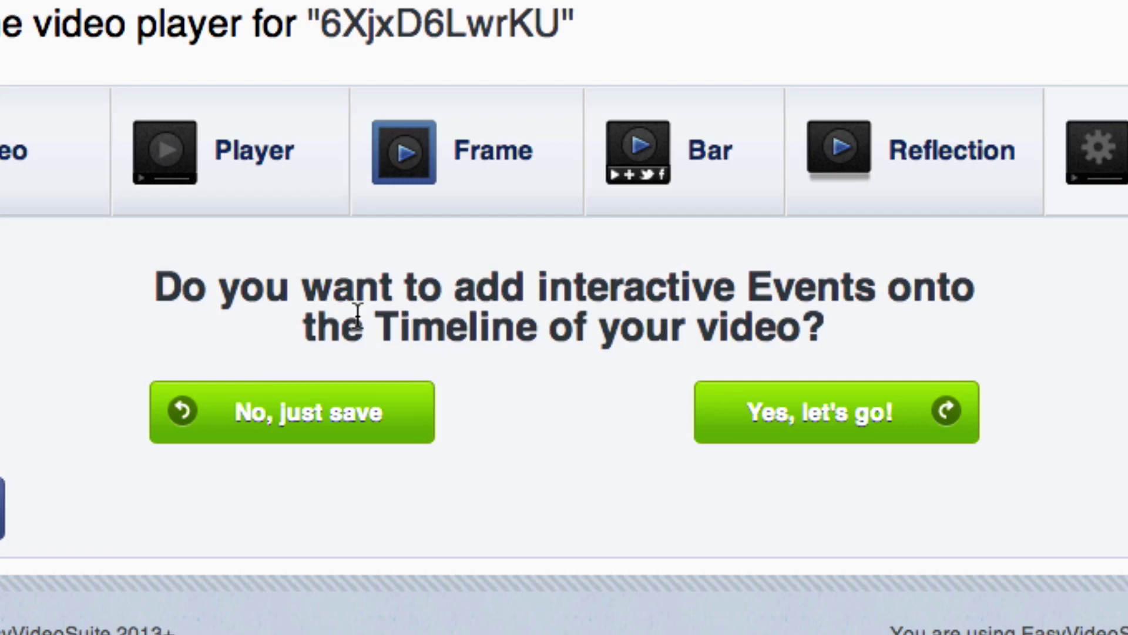
- Choose 'Yes, let's go!' on the Finalise step to open the events timeline
left_click(818, 438)
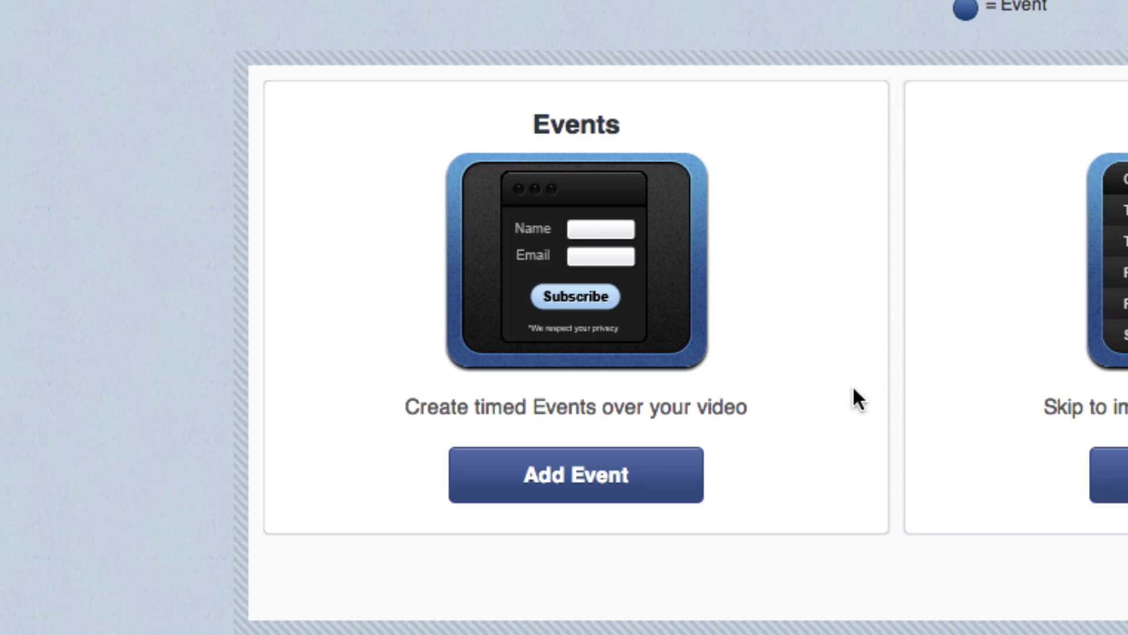
- Create a new timed event and set it to appear during the video
left_click(576, 475)
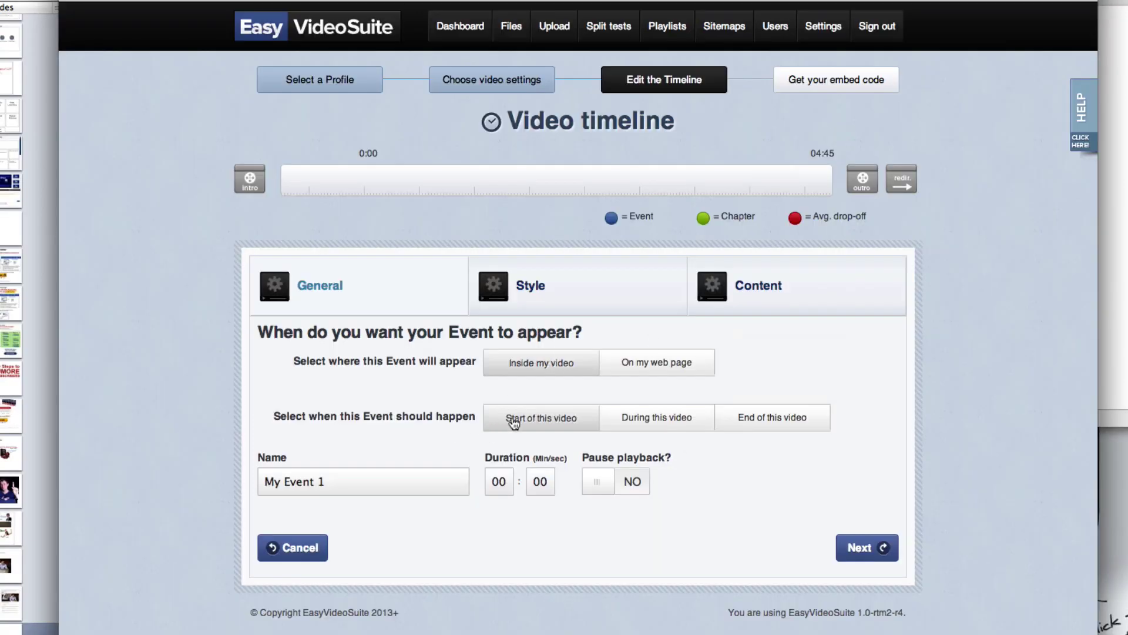
left_click(657, 417)
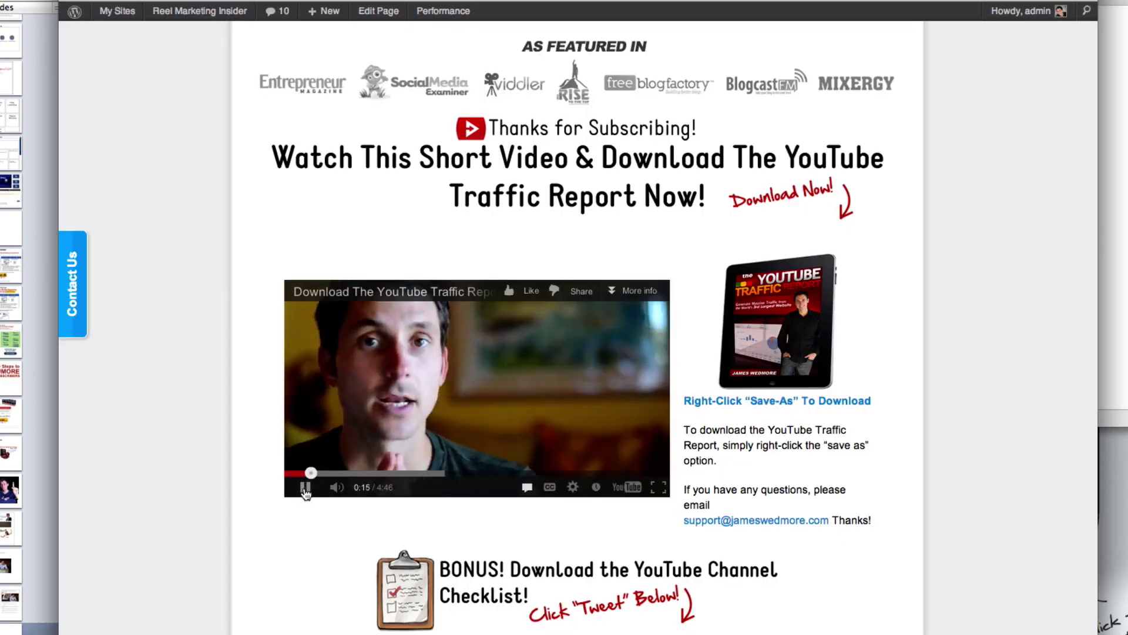
- Time the event to start at 0:08 for 20 seconds with a Fade in entrance
type("08")
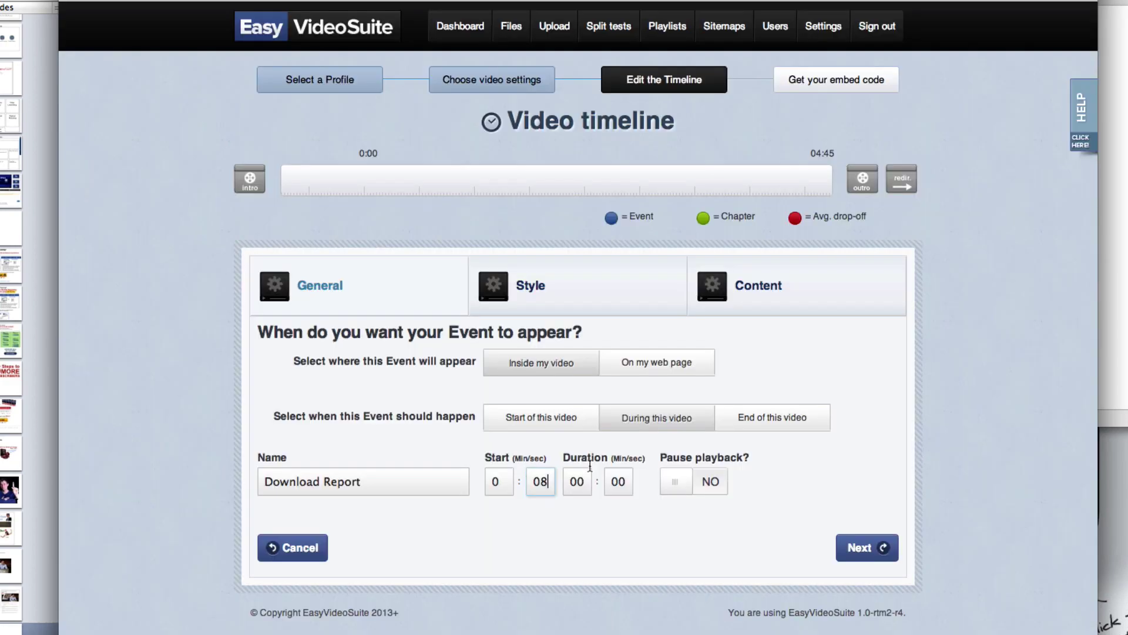
left_click(618, 482)
type("20")
left_click(868, 547)
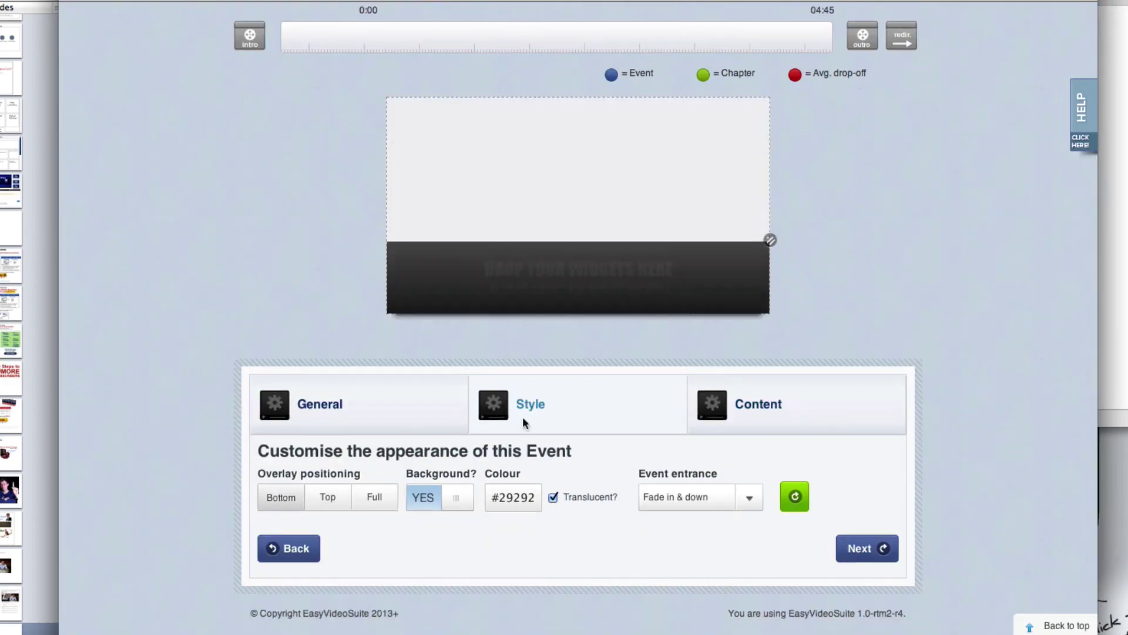
left_click(751, 498)
left_click(722, 536)
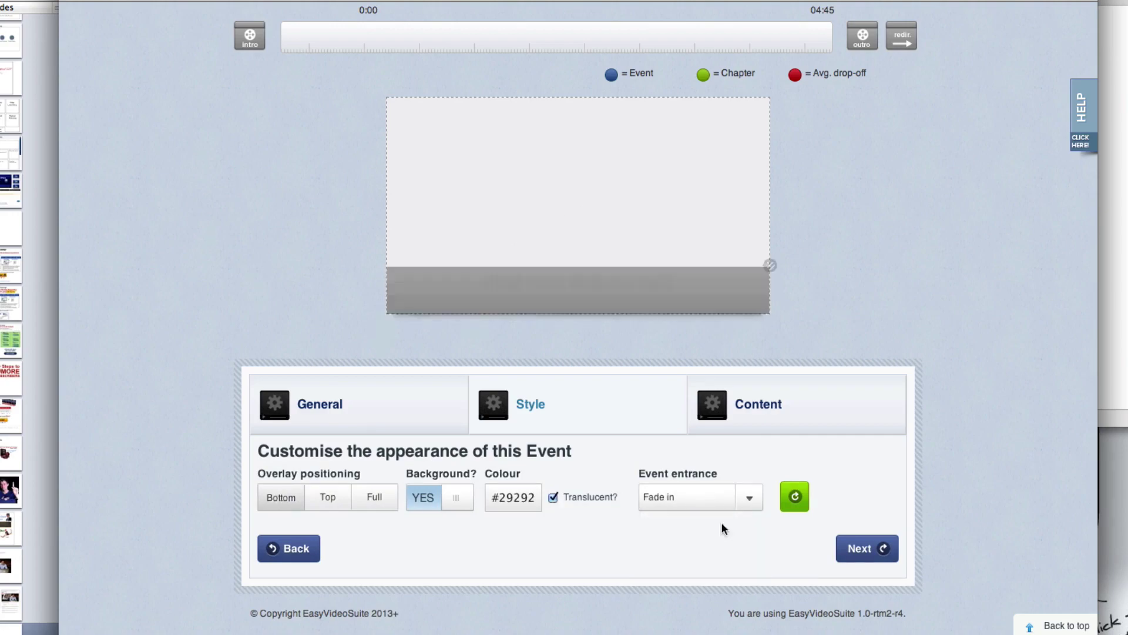
left_click(861, 547)
- Add an image widget to the player showing the report cover image
left_click_drag(411, 509, 515, 263)
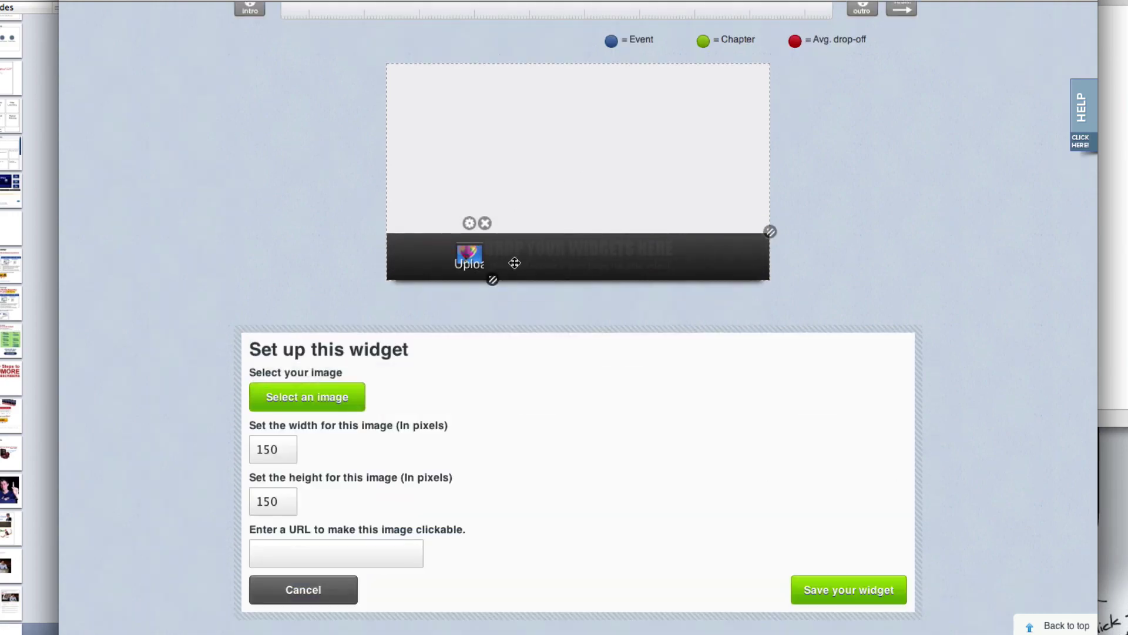
left_click(312, 395)
left_click(586, 68)
key("space")
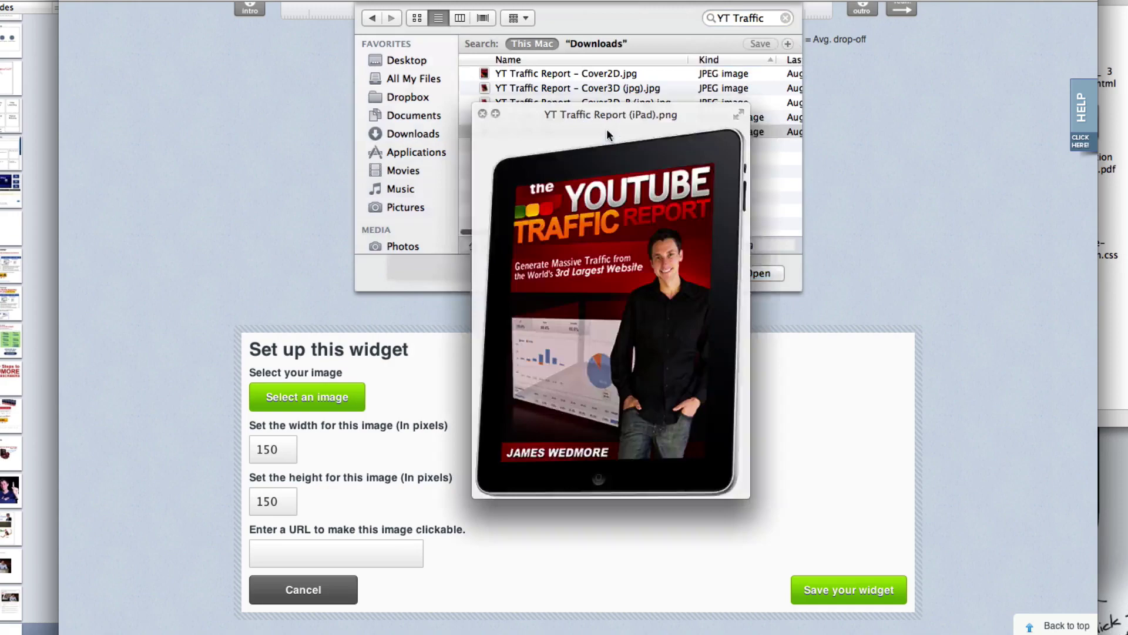
double_click(586, 68)
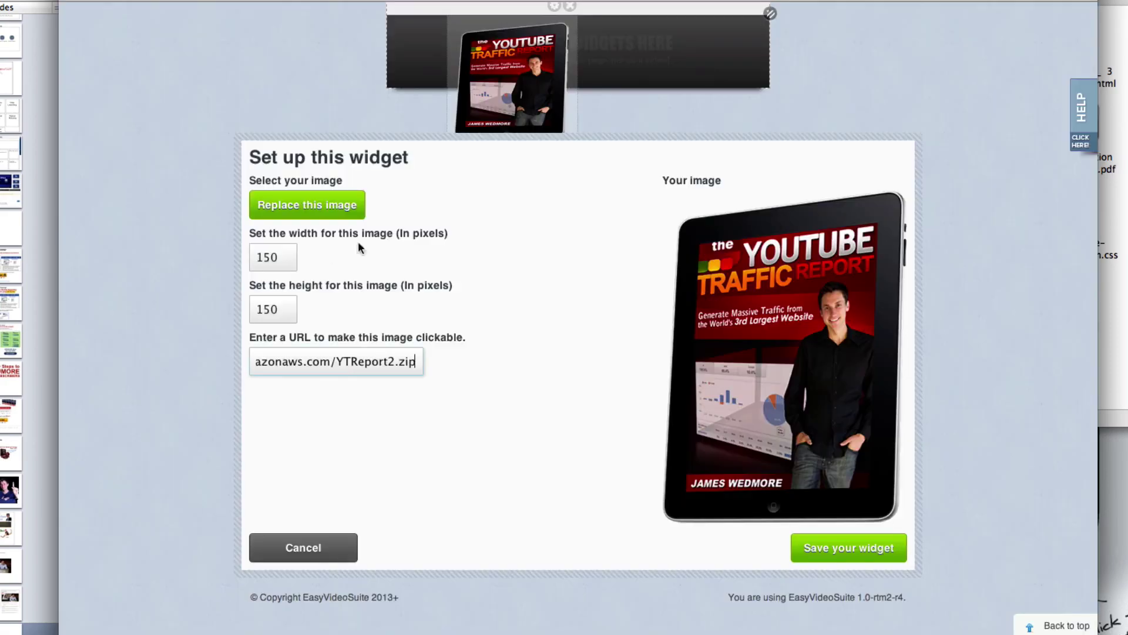
scroll(334, 325, "up", 3)
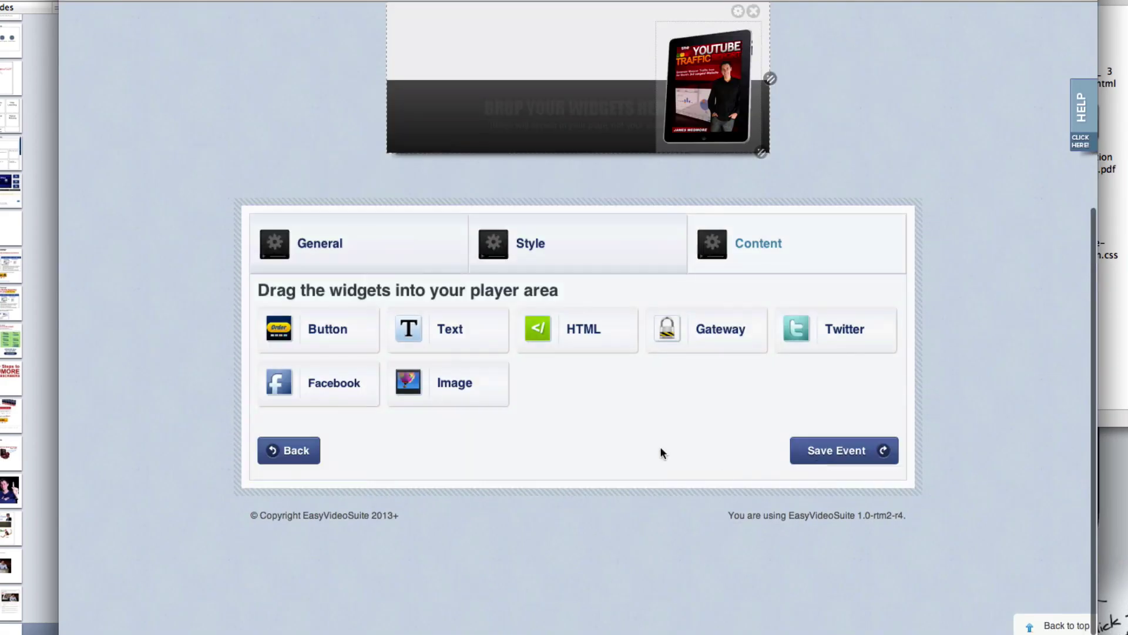
left_click(1051, 3)
- Add the caption 'Click the Report to Download Now!' beside the cover, right-aligned and resized
left_click_drag(449, 402, 479, 192)
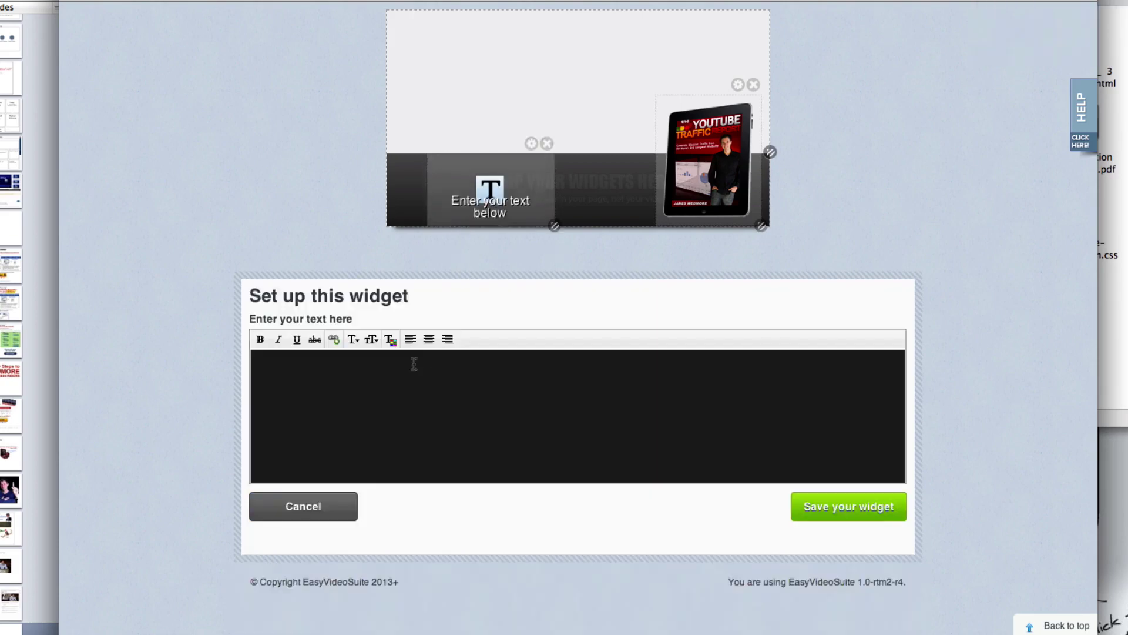
type("Click the Report to Download Now!")
left_click_drag(456, 359, 254, 359)
left_click_drag(553, 226, 648, 227)
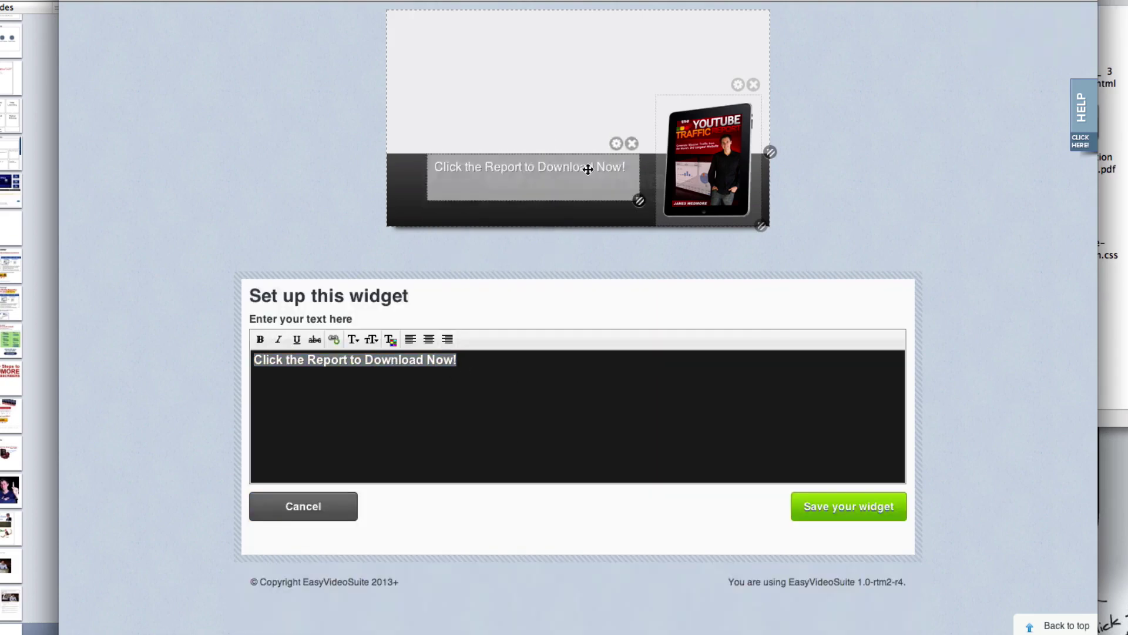
left_click_drag(586, 168, 602, 194)
left_click(353, 339)
left_click(370, 410)
left_click(447, 339)
left_click(353, 339)
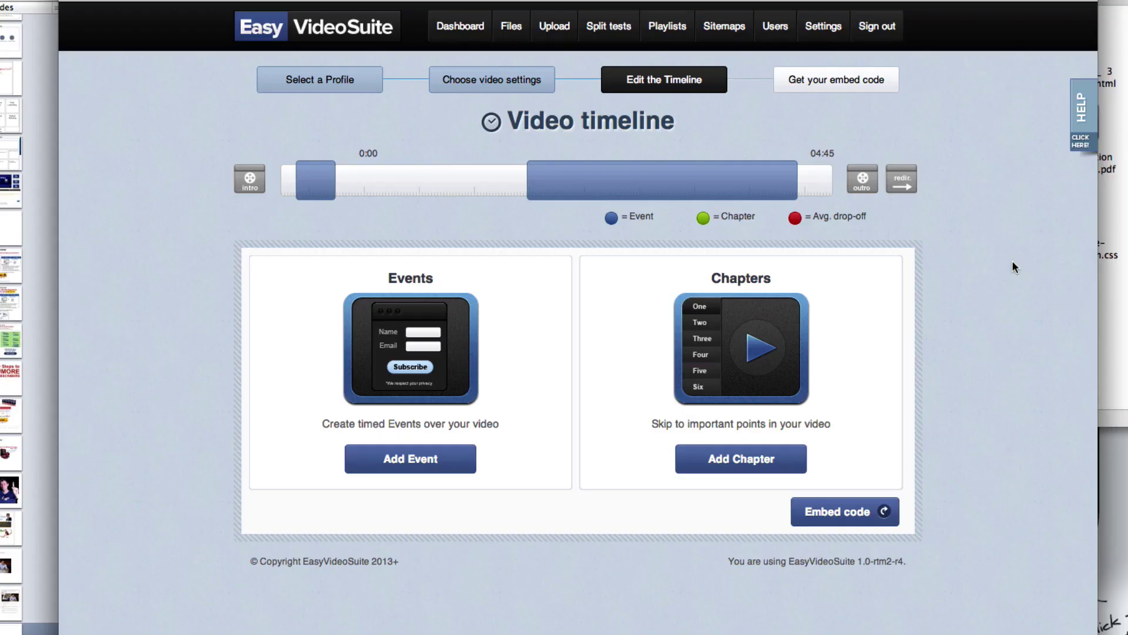
left_click(618, 181)
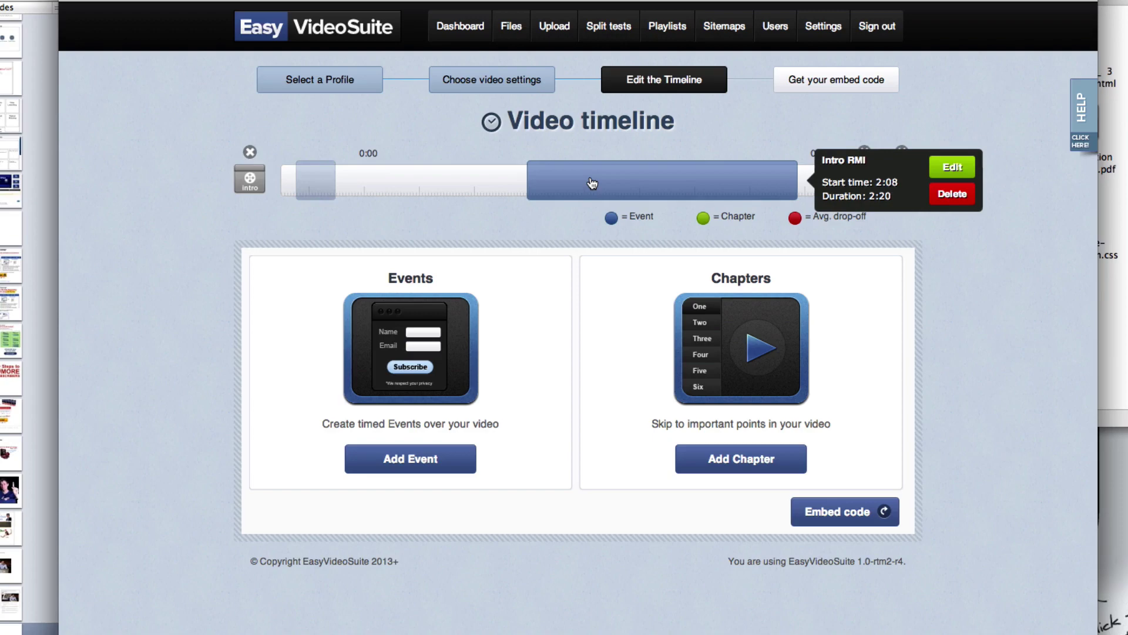
left_click(312, 181)
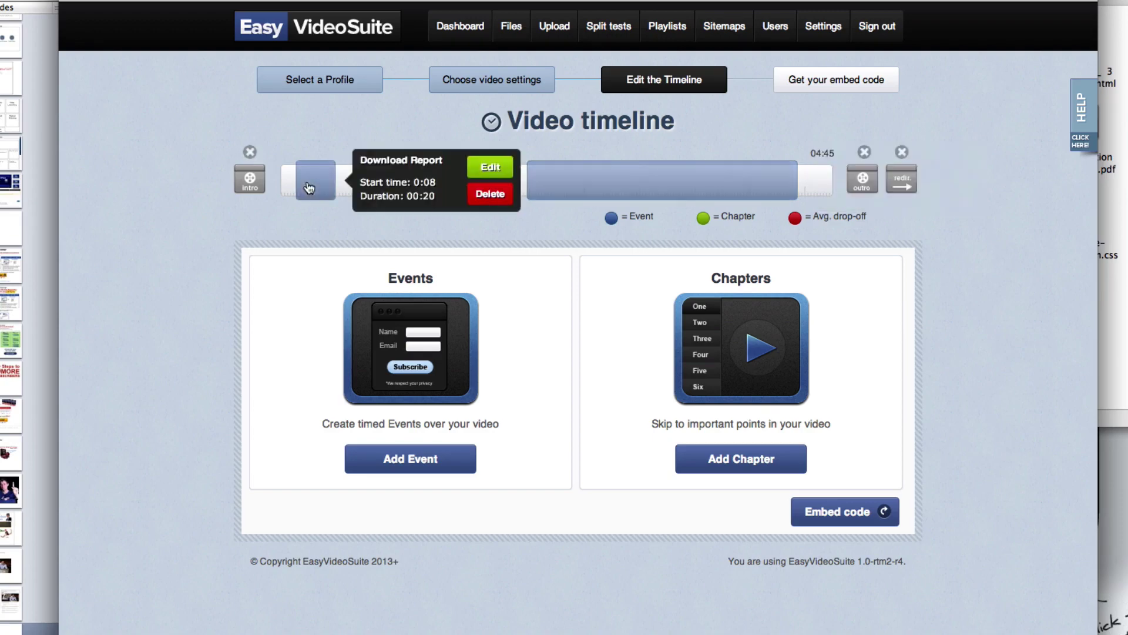
left_click(334, 265)
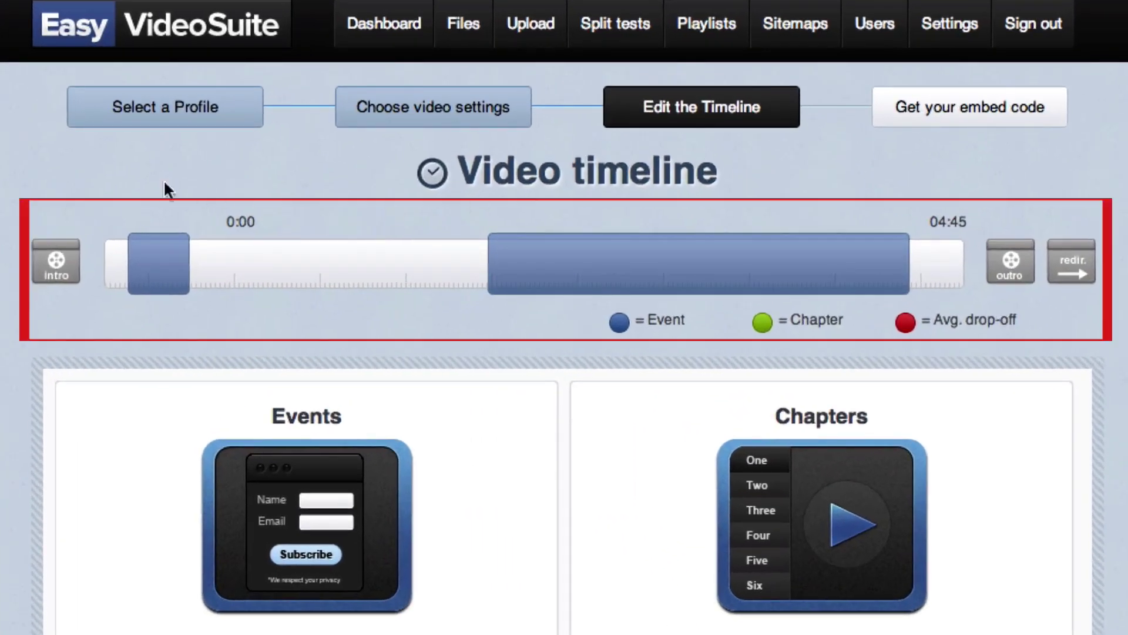
left_click(158, 262)
left_click(501, 255)
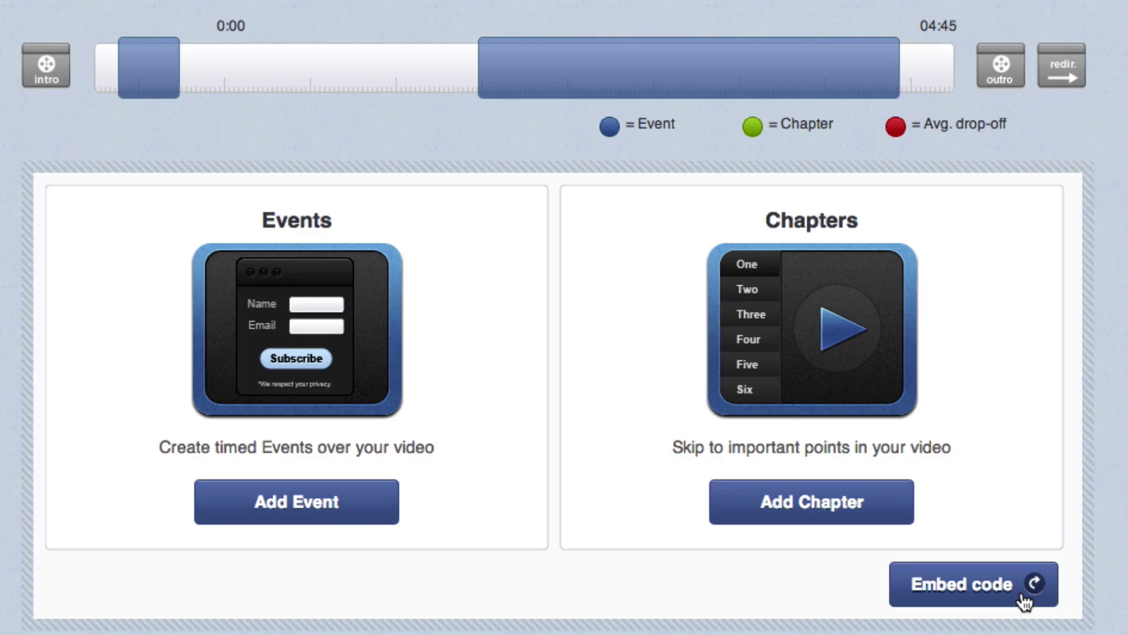
- Enable Center my video? in the embed code and copy the whole code
left_click(1022, 597)
scroll(852, 294, "down", 3)
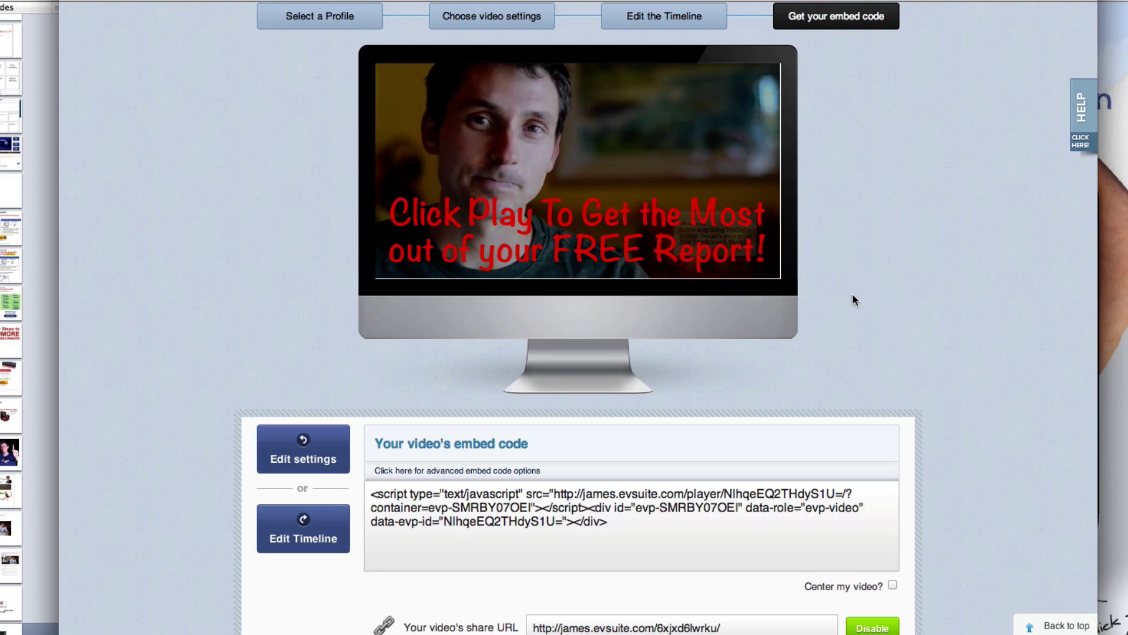
scroll(854, 299, "down", 2)
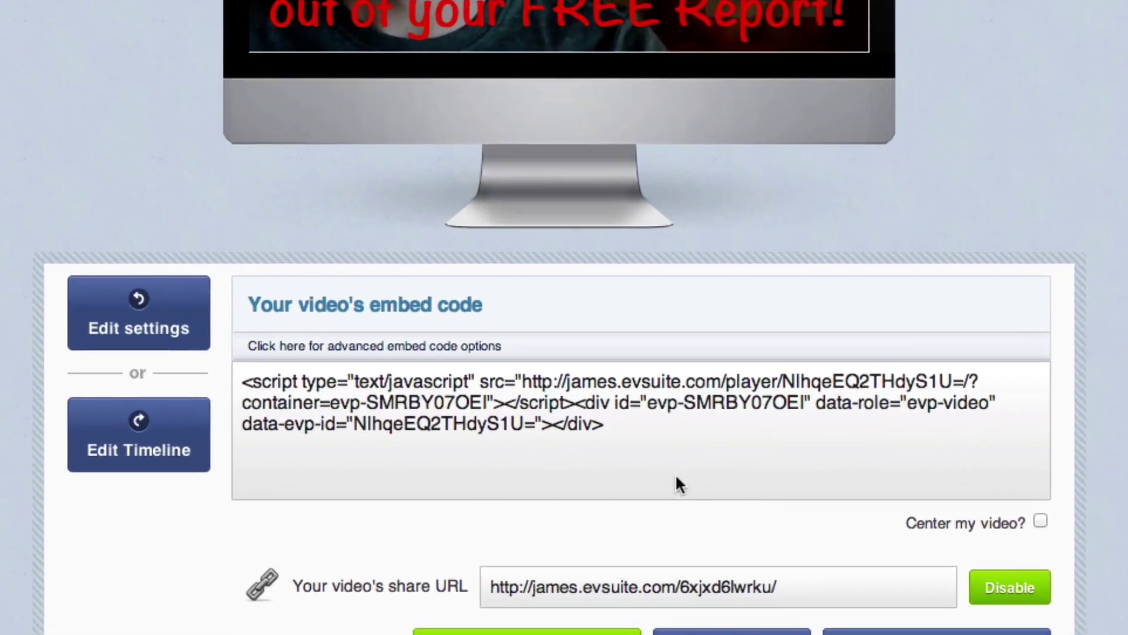
left_click_drag(664, 446, 235, 375)
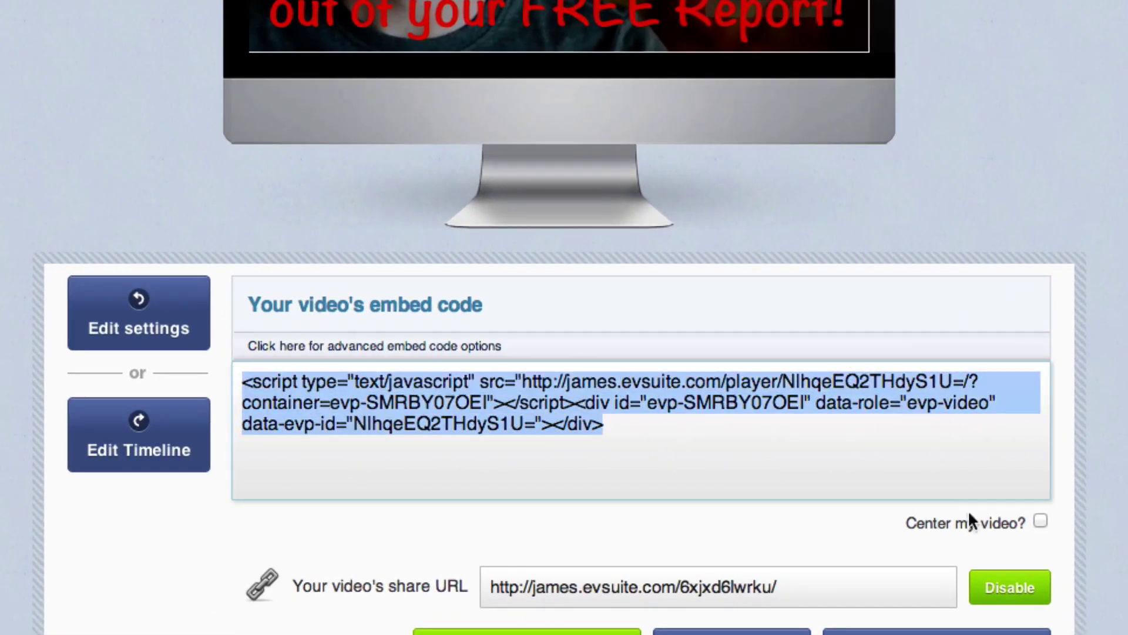
left_click(1041, 520)
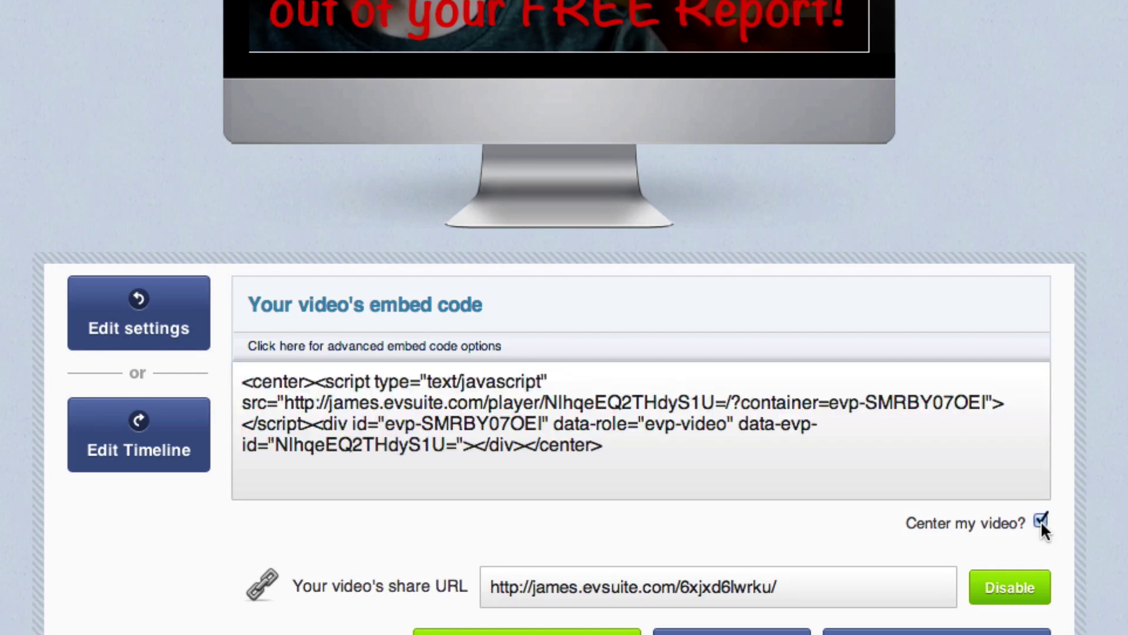
left_click_drag(678, 441, 240, 381)
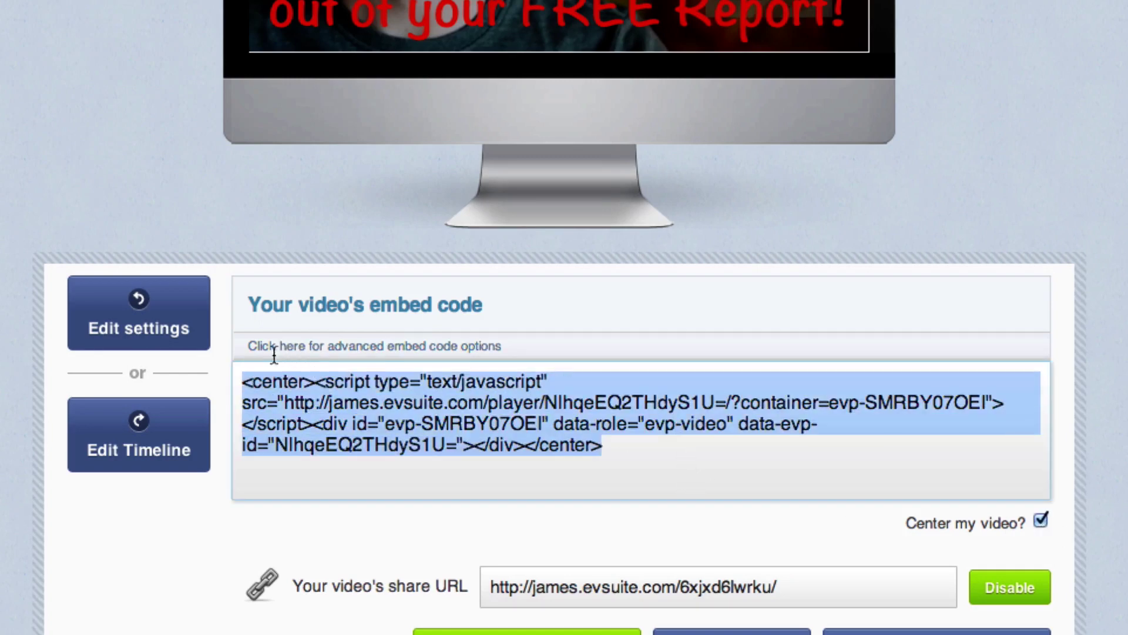
right_click(316, 406)
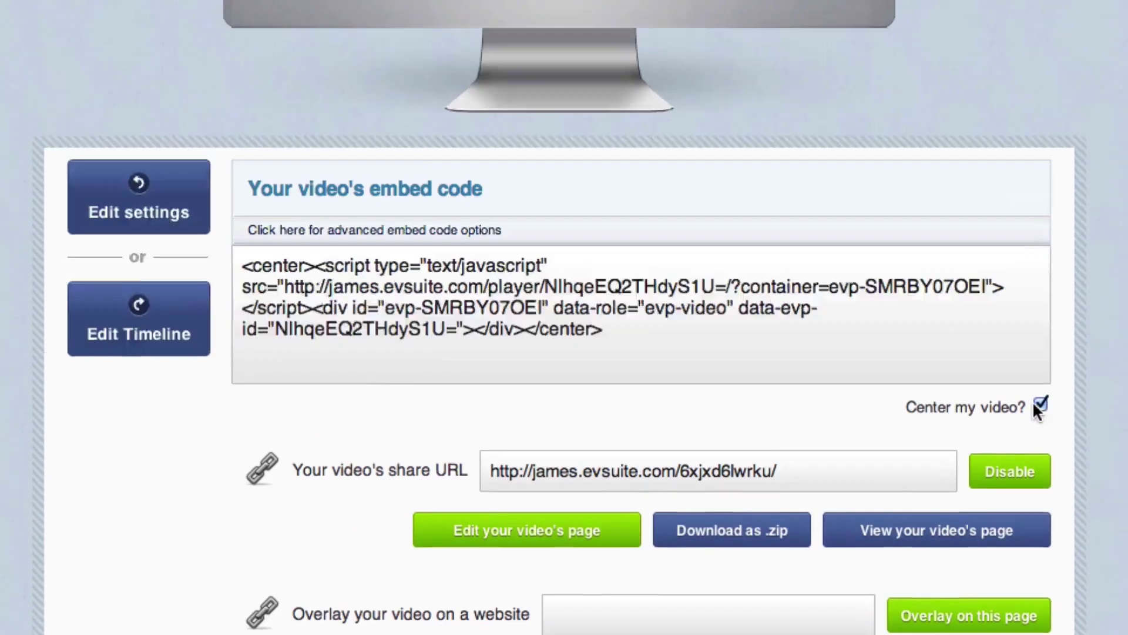
scroll(1034, 407, "up", 5)
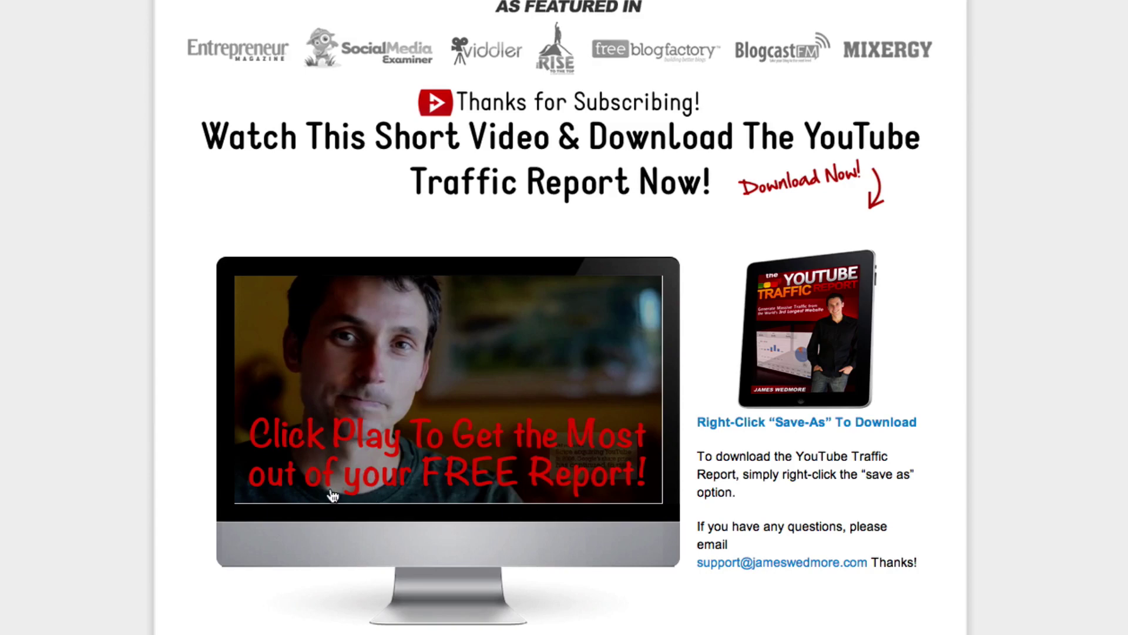
- Play the embedded video on the live download page to check the 'Click the Report to Download Now!' overlay
left_click(438, 403)
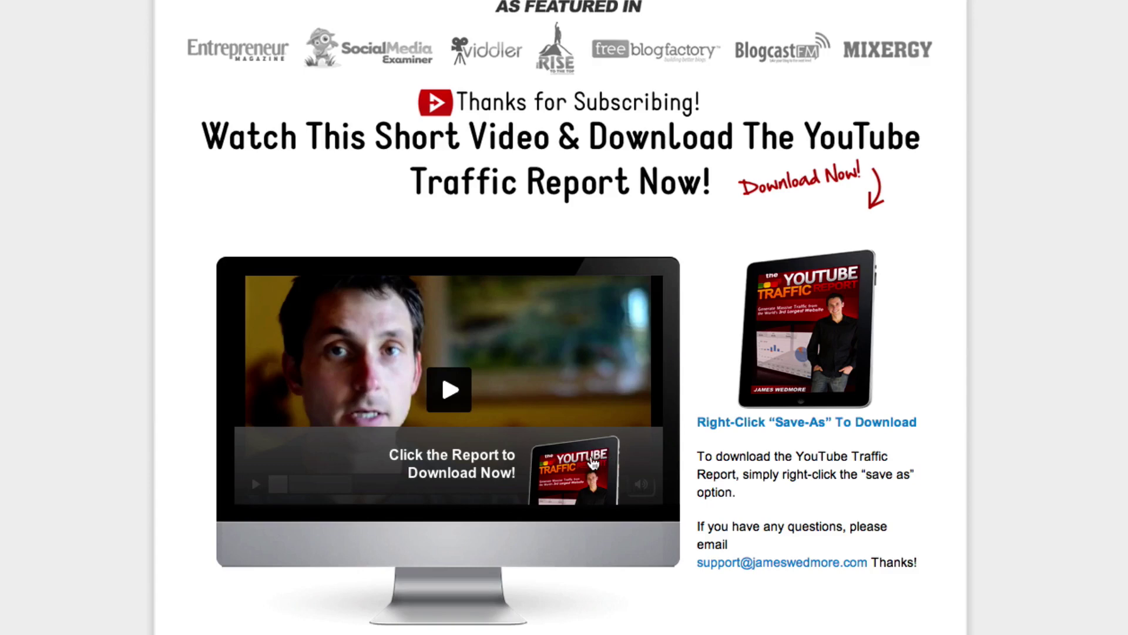
scroll(594, 464, "up", 1)
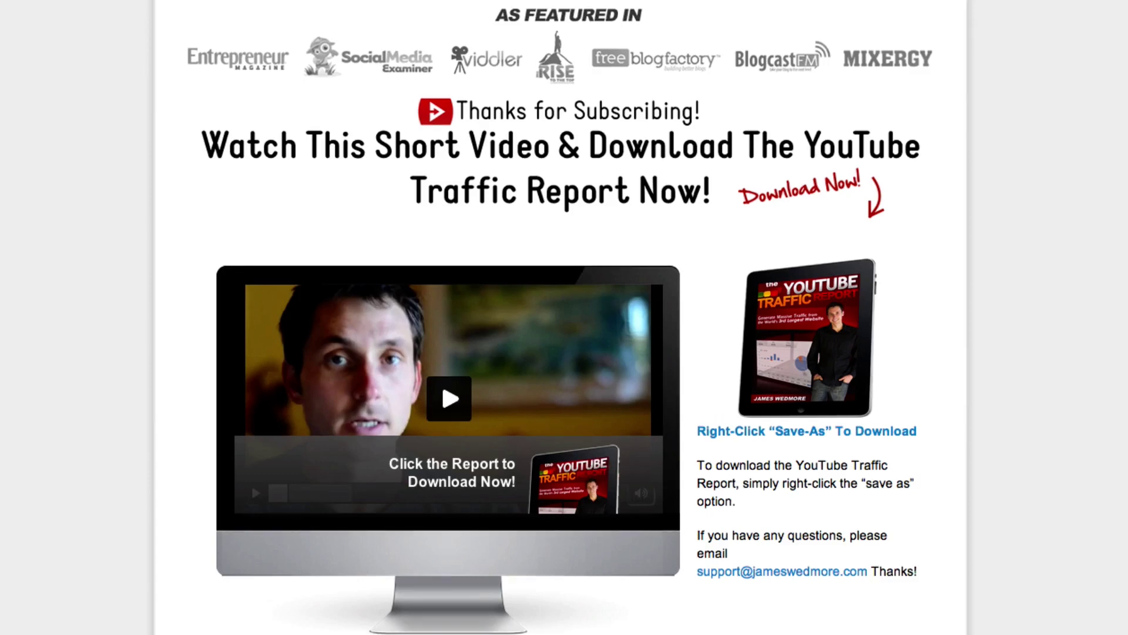